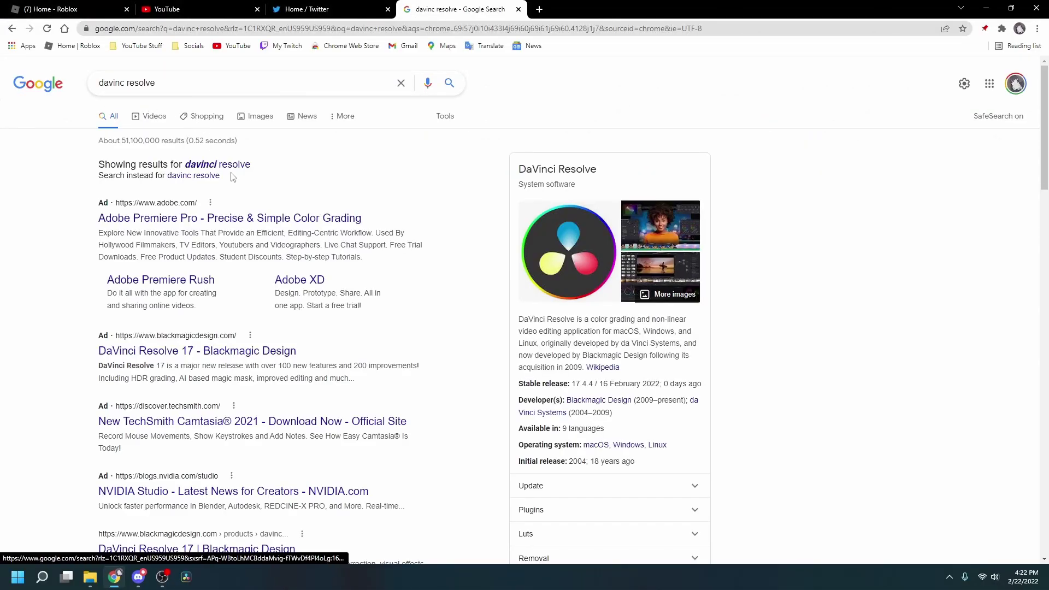
Reach the DaVinci Resolve 17 Windows download form from the corrected 'davinci resolve' search
left_click(215, 165)
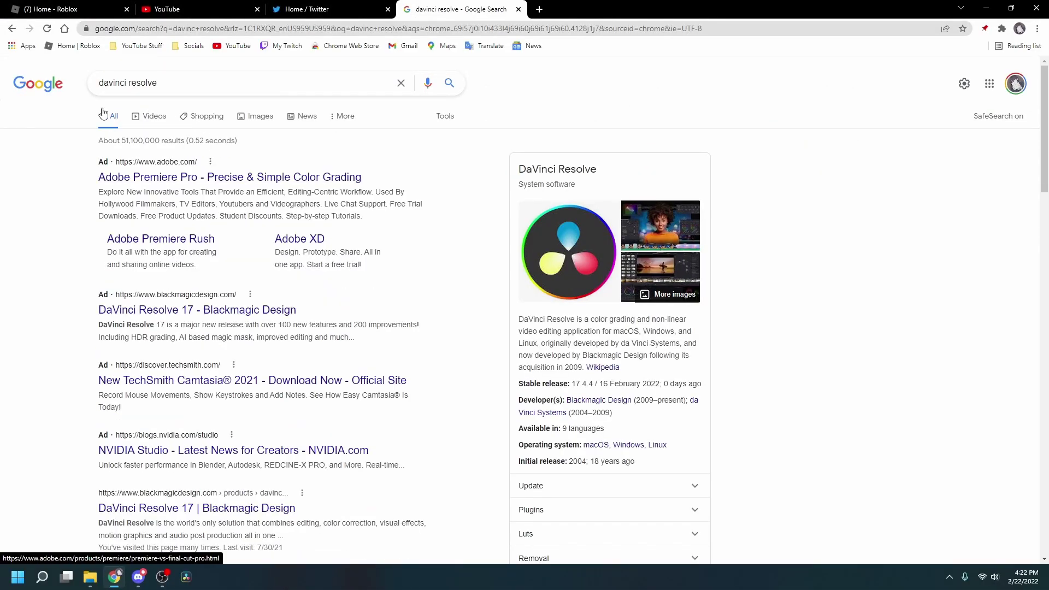
left_click_drag(360, 177, 97, 177)
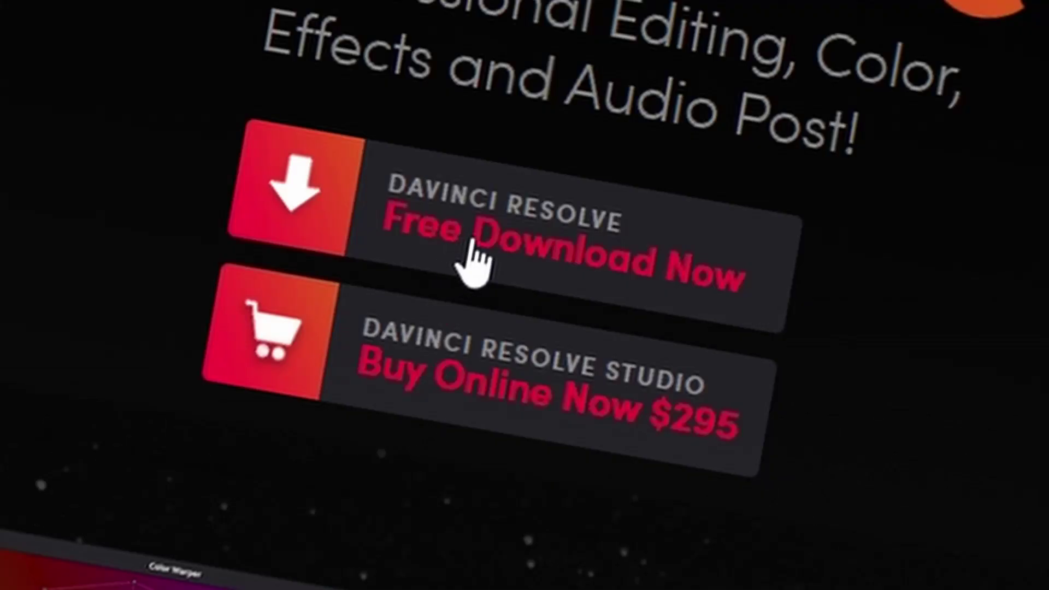
left_click(475, 259)
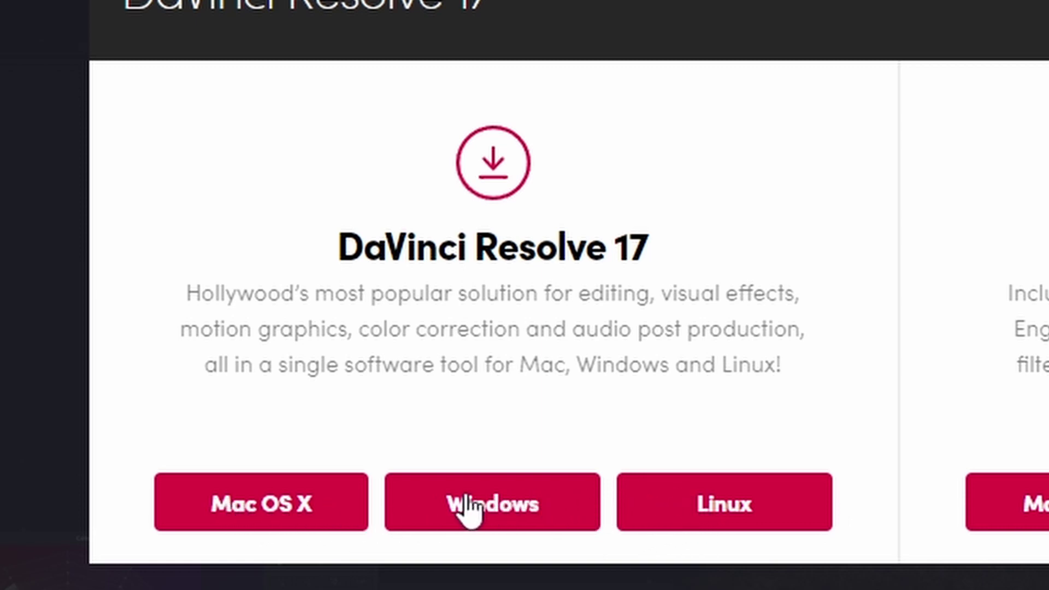
left_click(542, 513)
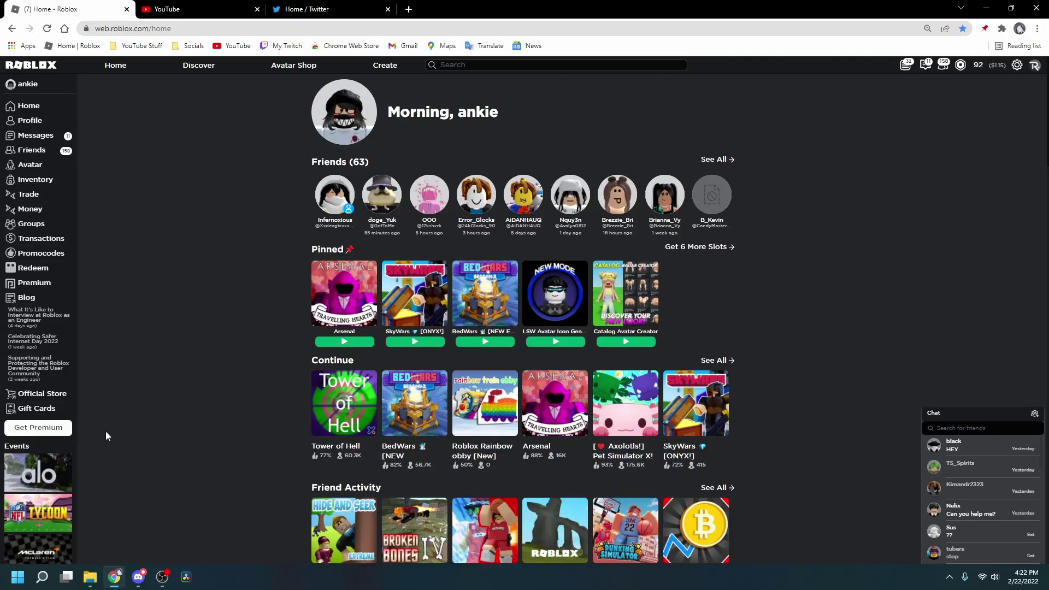
Bring DaVinci Resolve forward and start a new project in the Project Manager
left_click(185, 576)
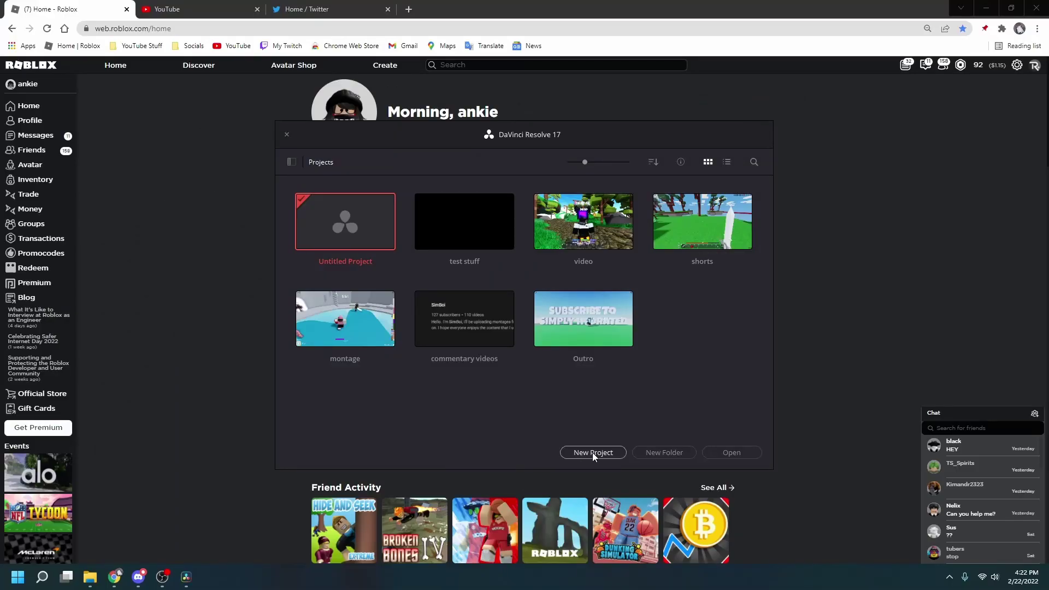
left_click(593, 453)
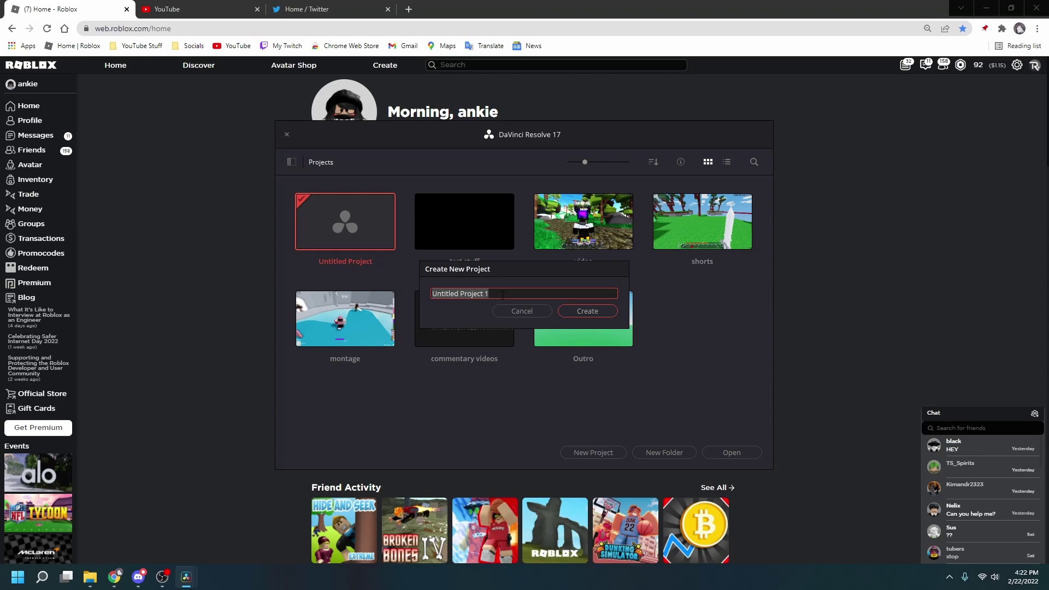
type("unto")
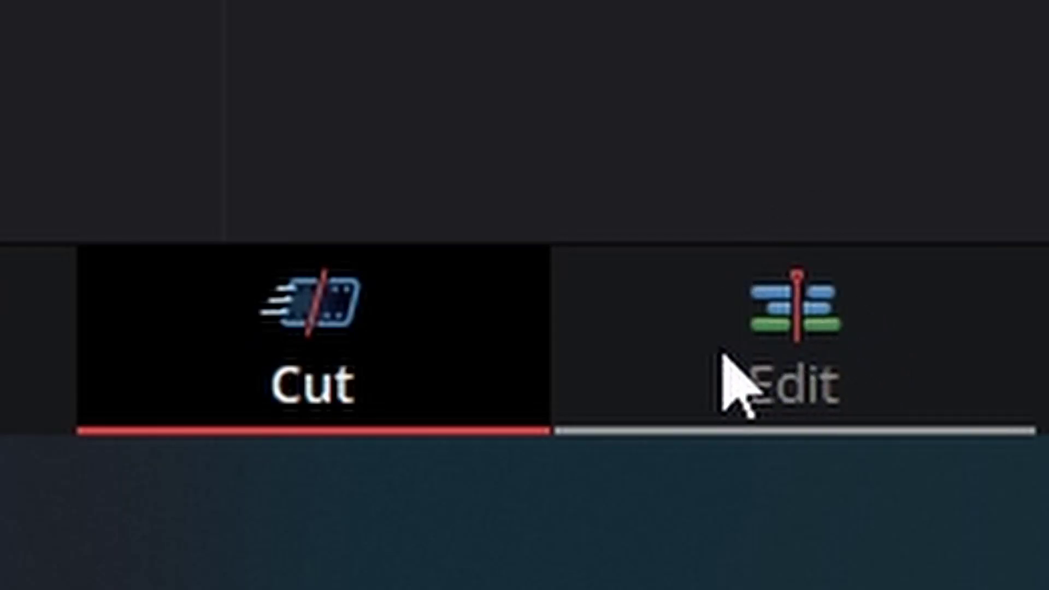
Place a Text+ title from Toolbox > Titles onto the timeline in the Edit workspace
left_click(727, 352)
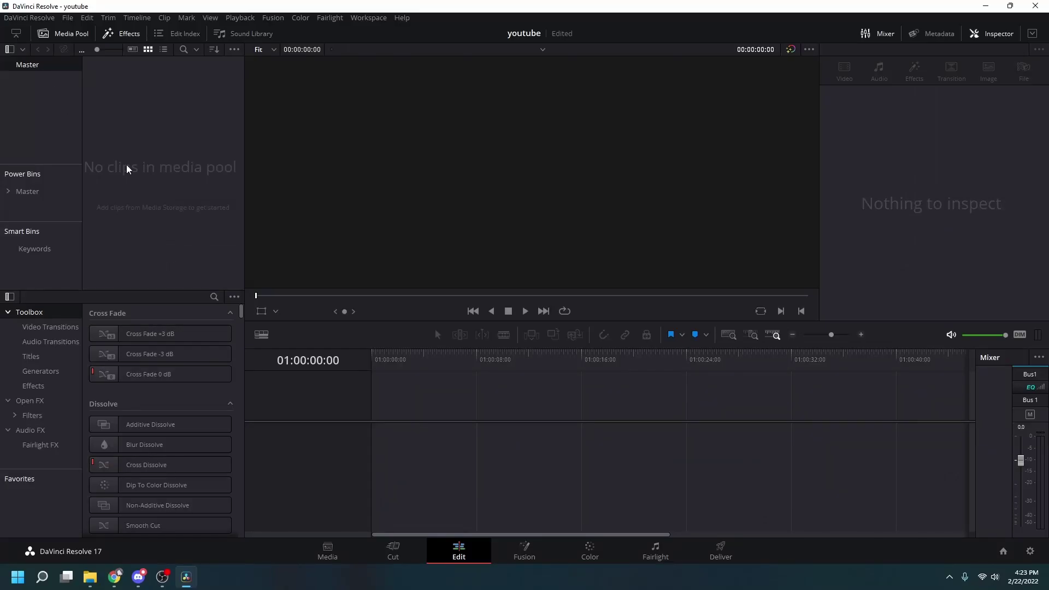
left_click(31, 356)
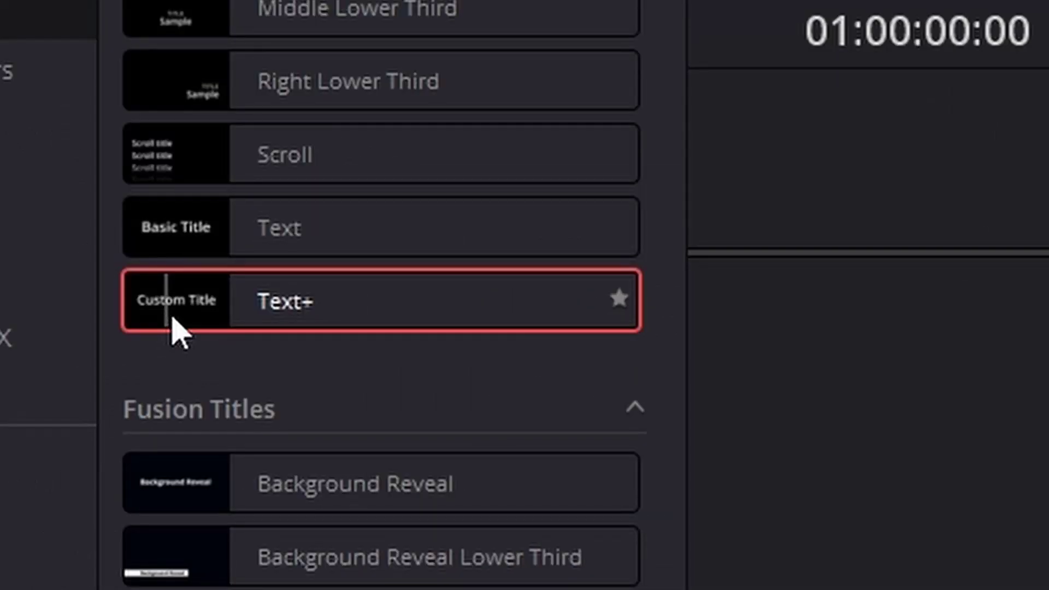
left_click_drag(179, 328, 557, 288)
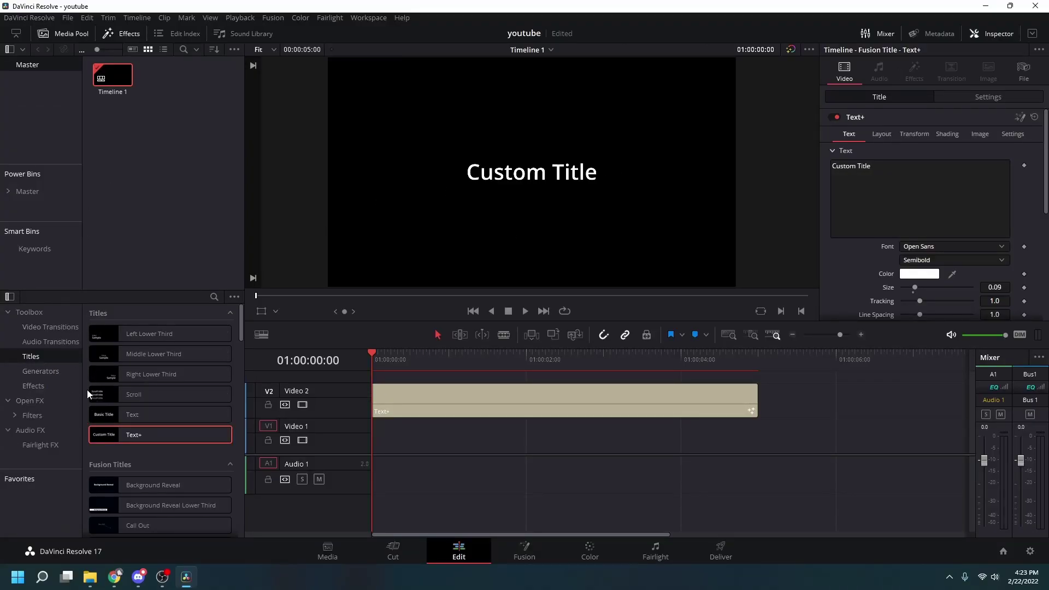
Add a Solid Color generator on Video 1 and set its colour to light grey
left_click(68, 375)
left_click(160, 434)
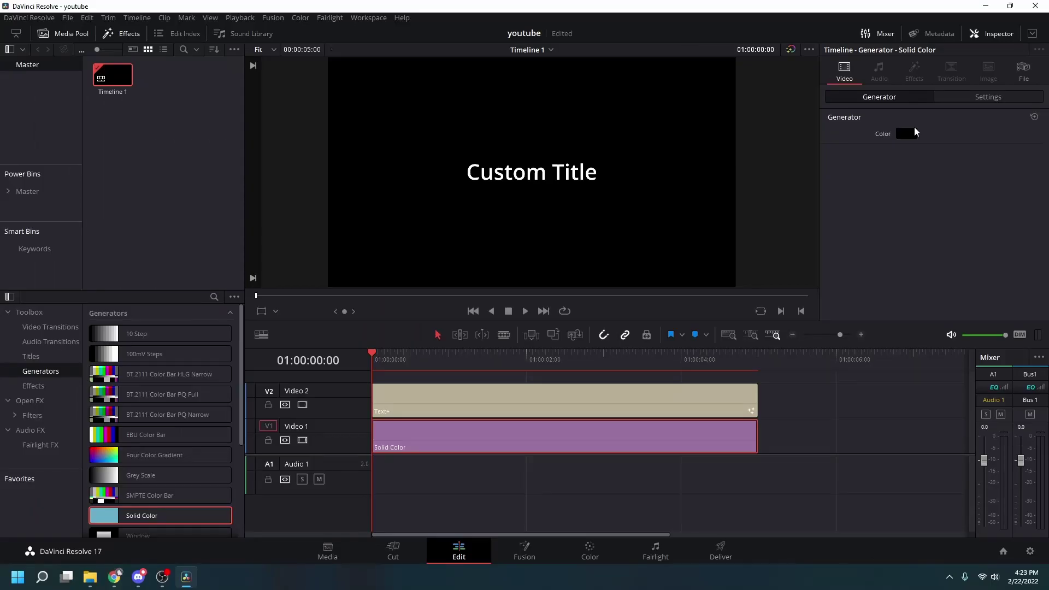
left_click(902, 134)
left_click_drag(645, 218, 649, 197)
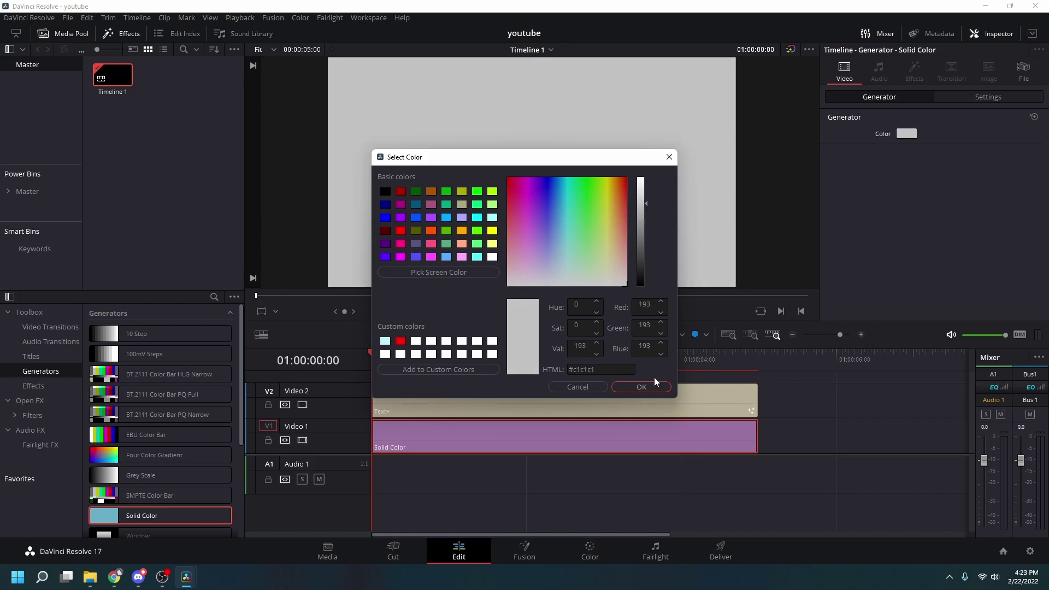
left_click(642, 387)
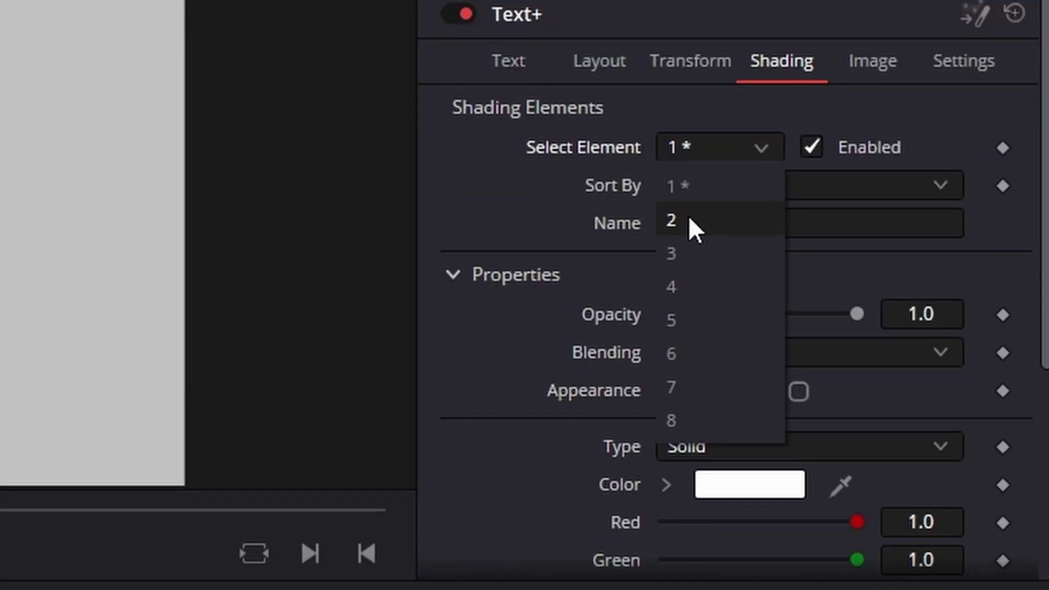
Enable shading element 2, Red Outline, with thickness 0.1 thinned to about 0.08
left_click(672, 148)
left_click(739, 223)
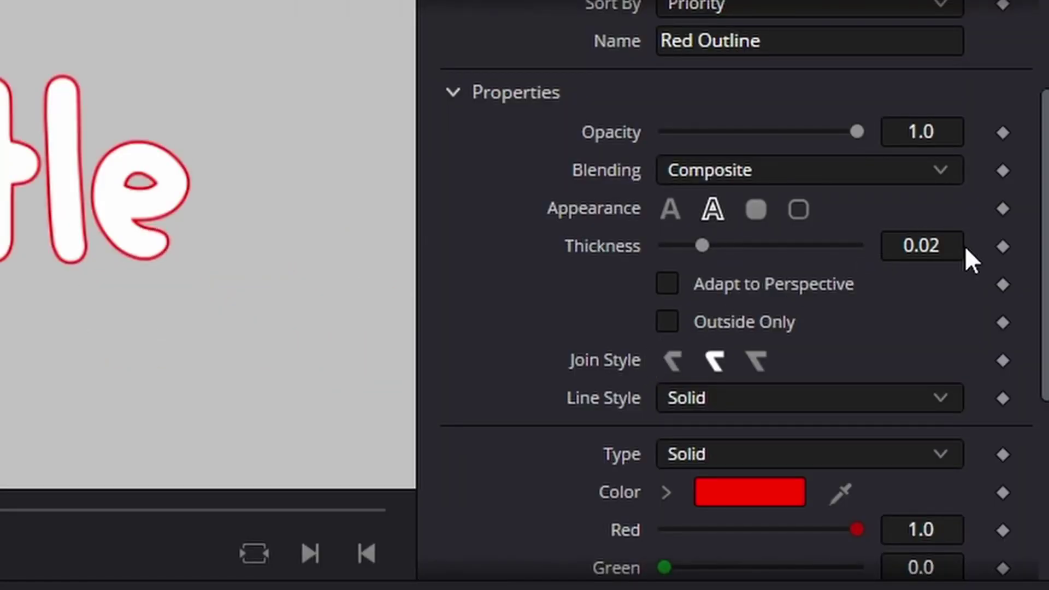
left_click(943, 246)
type("0.1")
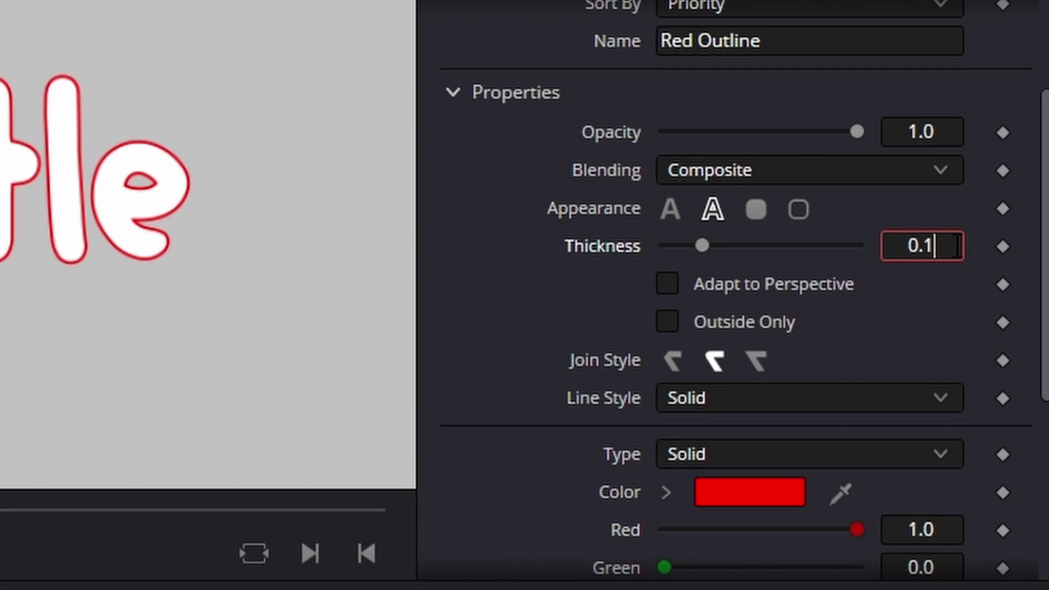
key("Return")
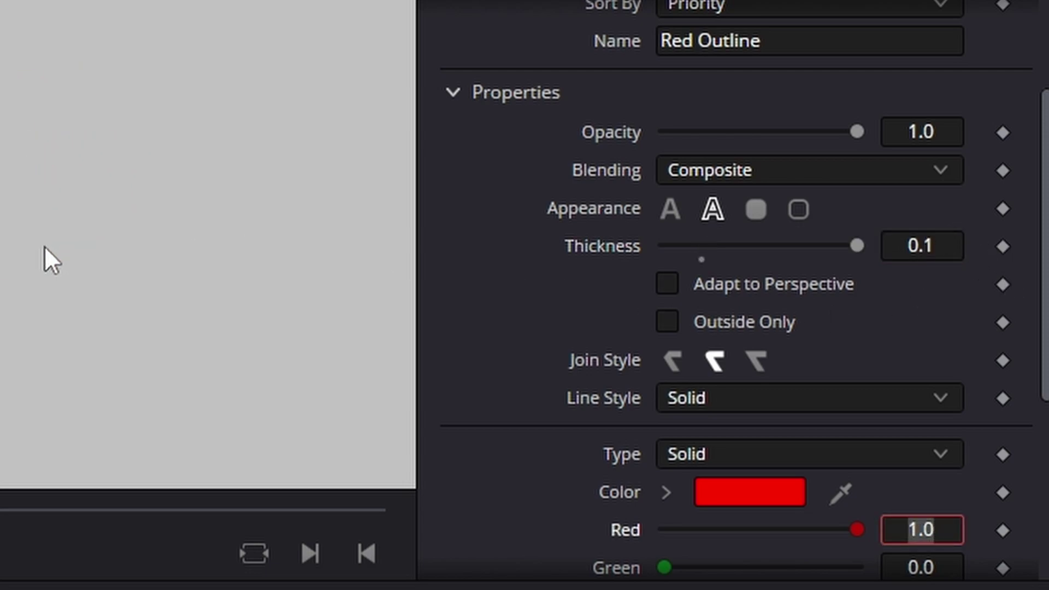
left_click_drag(910, 245, 894, 246)
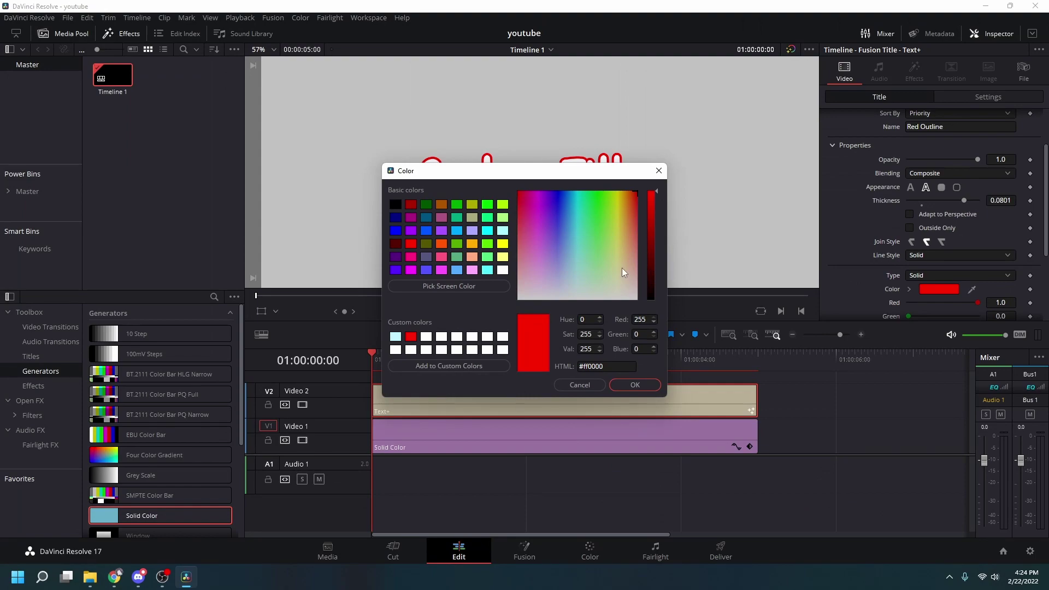
Adjust the picked outline colour from white toward dark grey in the colour picker
left_click(622, 268)
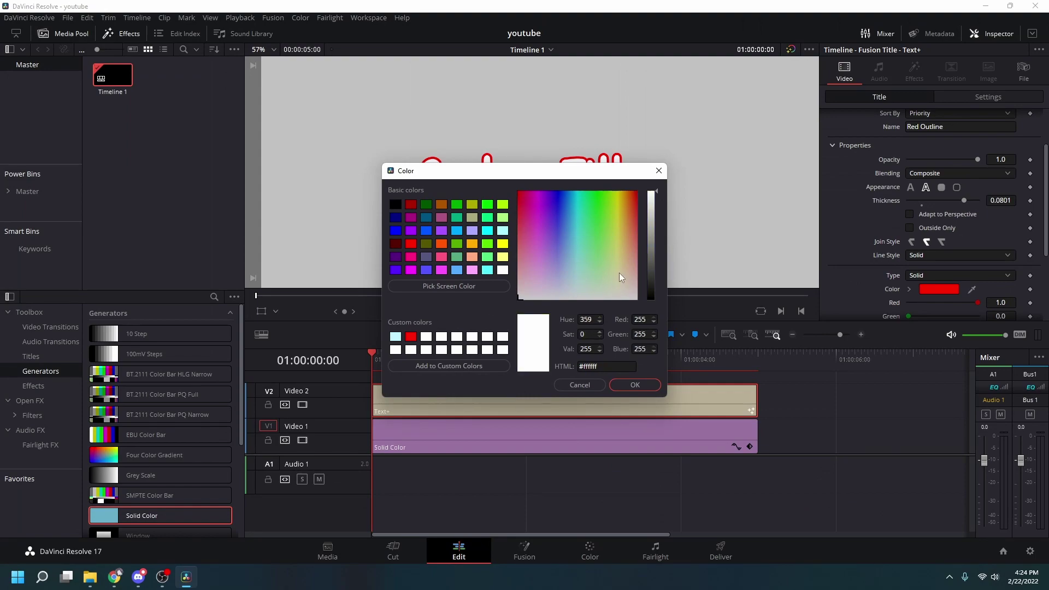
left_click_drag(652, 256, 655, 280)
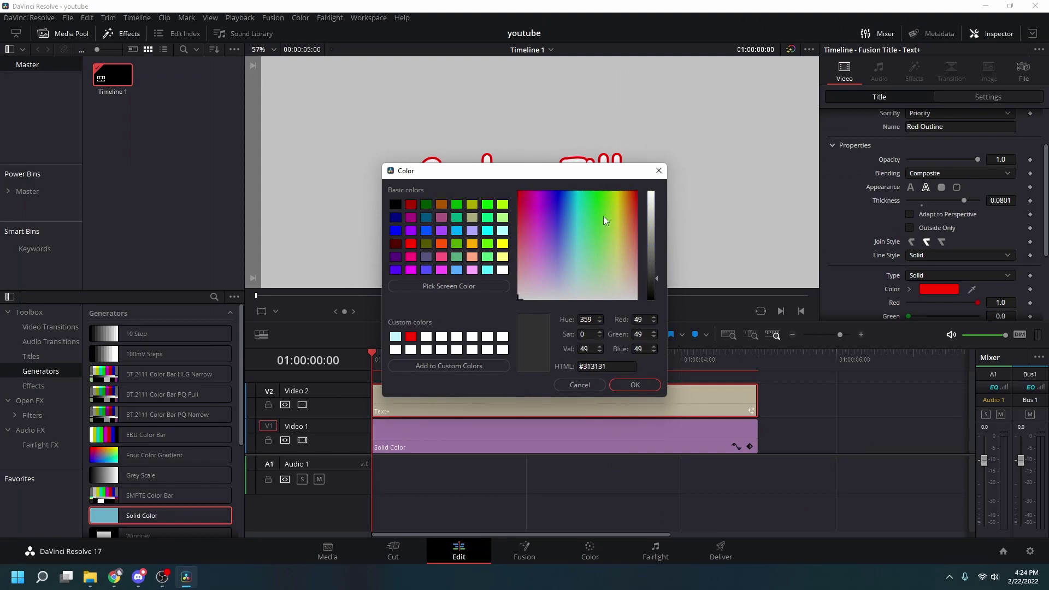
left_click_drag(561, 172, 586, 169)
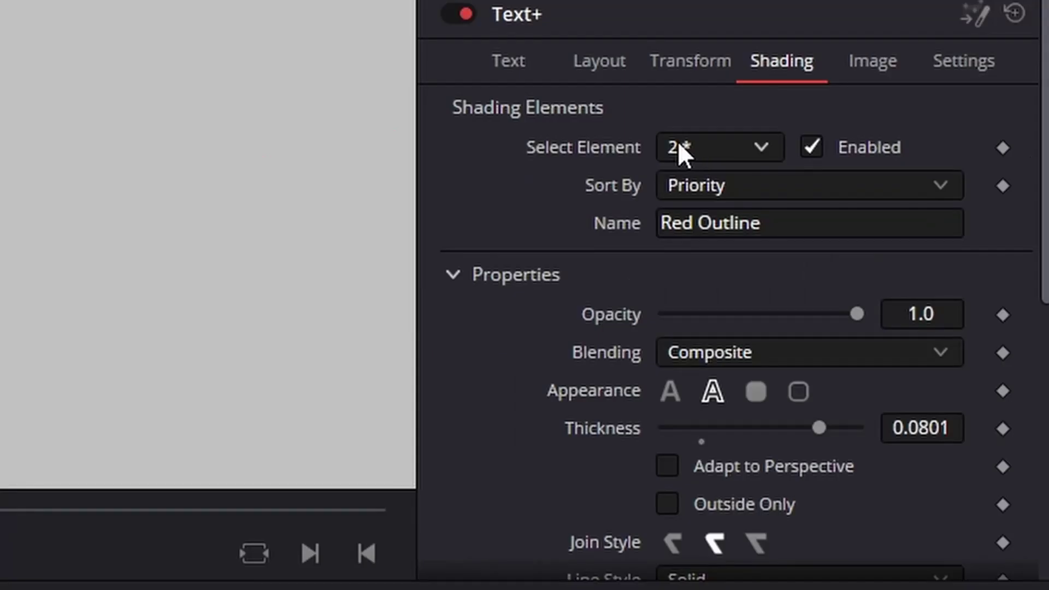
Enable shading element 3, Black Shadow, and set its type to Gradient
left_click(678, 142)
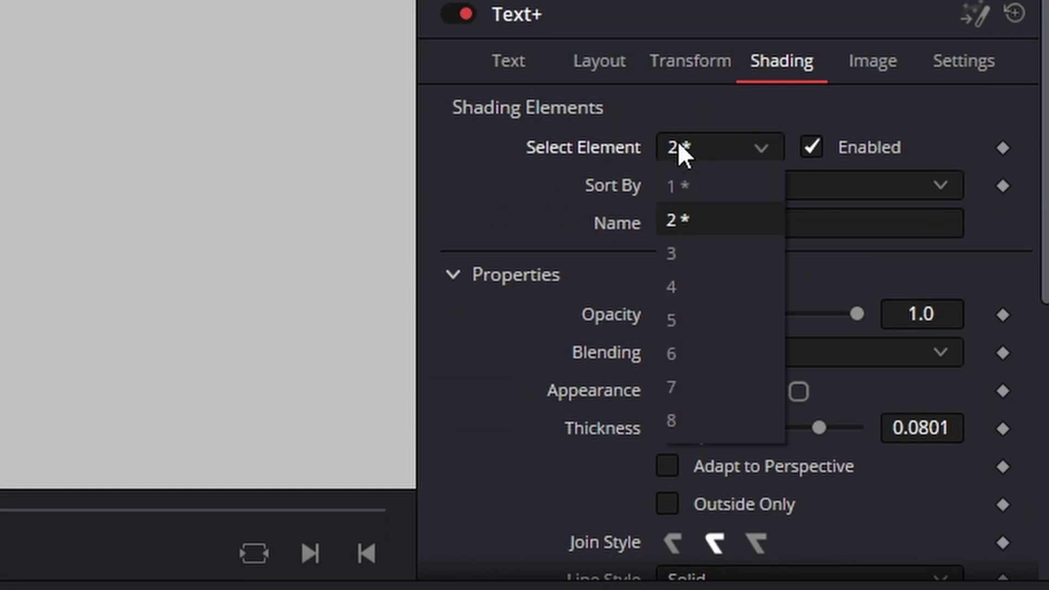
left_click(672, 254)
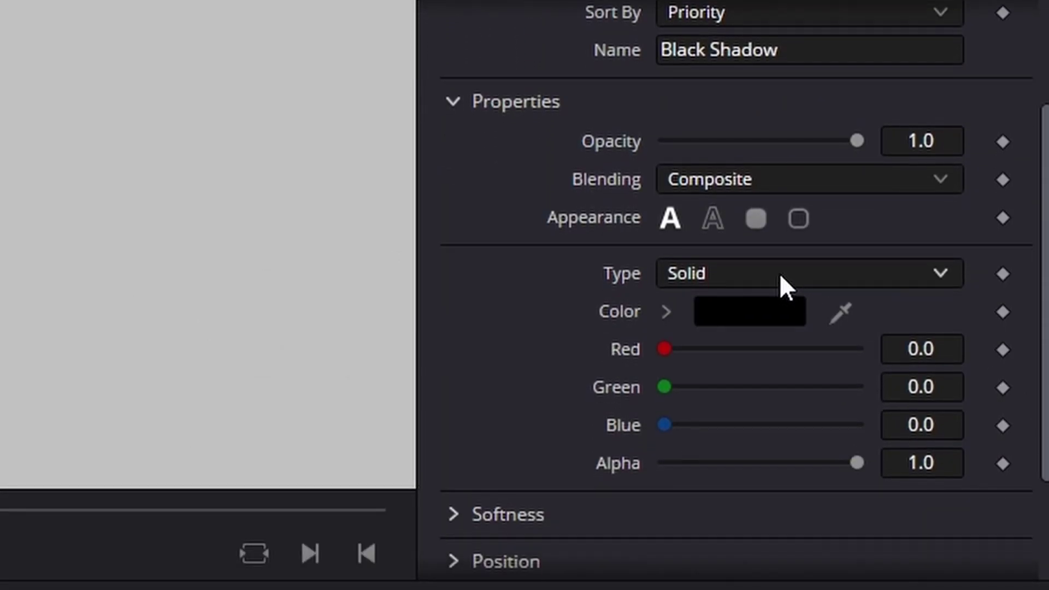
left_click(780, 283)
left_click(853, 384)
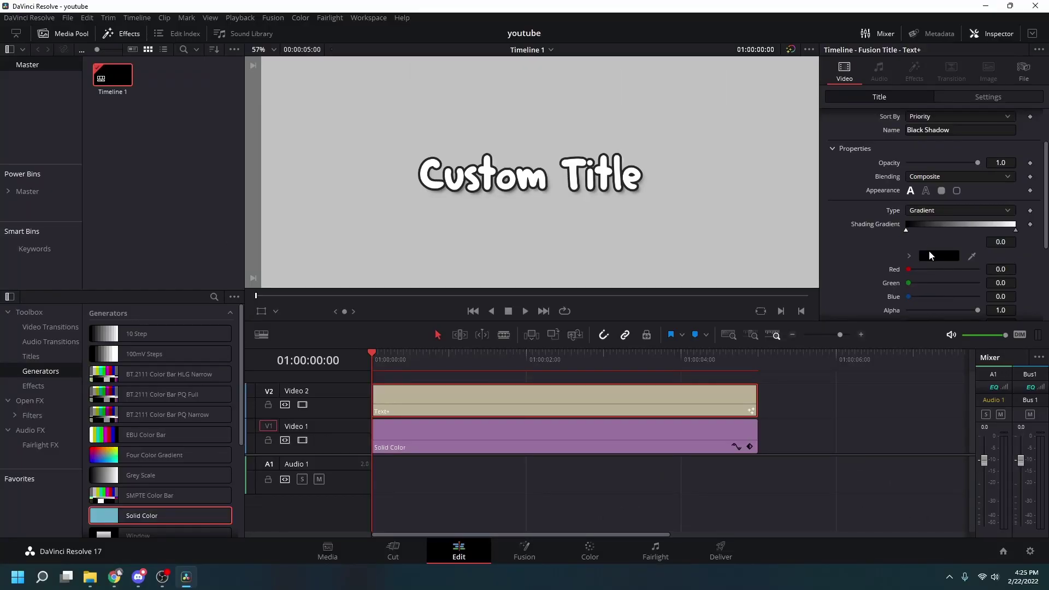
Colour the gradient's start stop cyan and its end stop purple
left_click(928, 256)
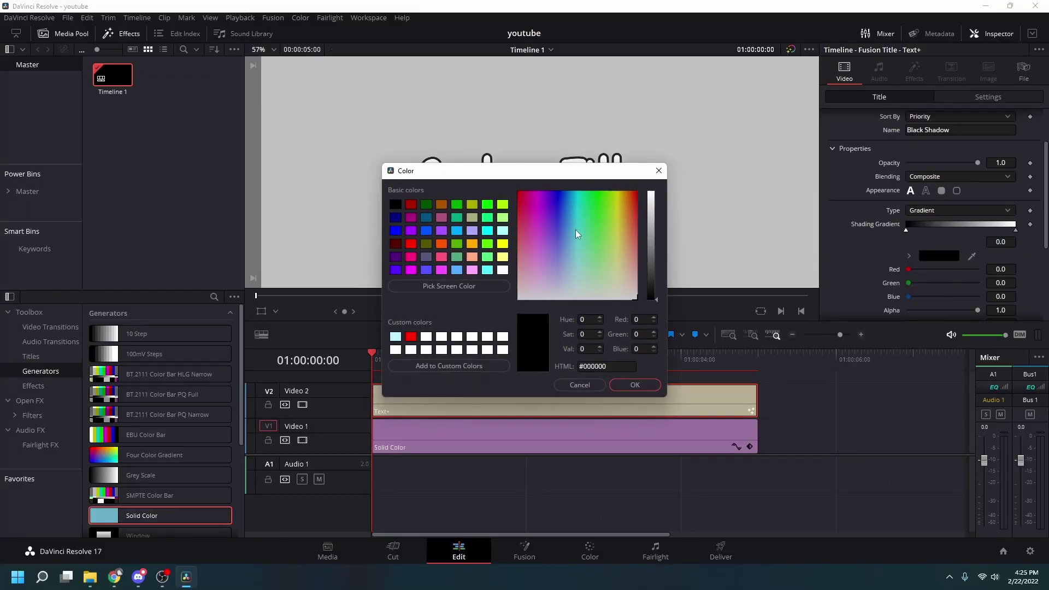
left_click(576, 196)
left_click(651, 194)
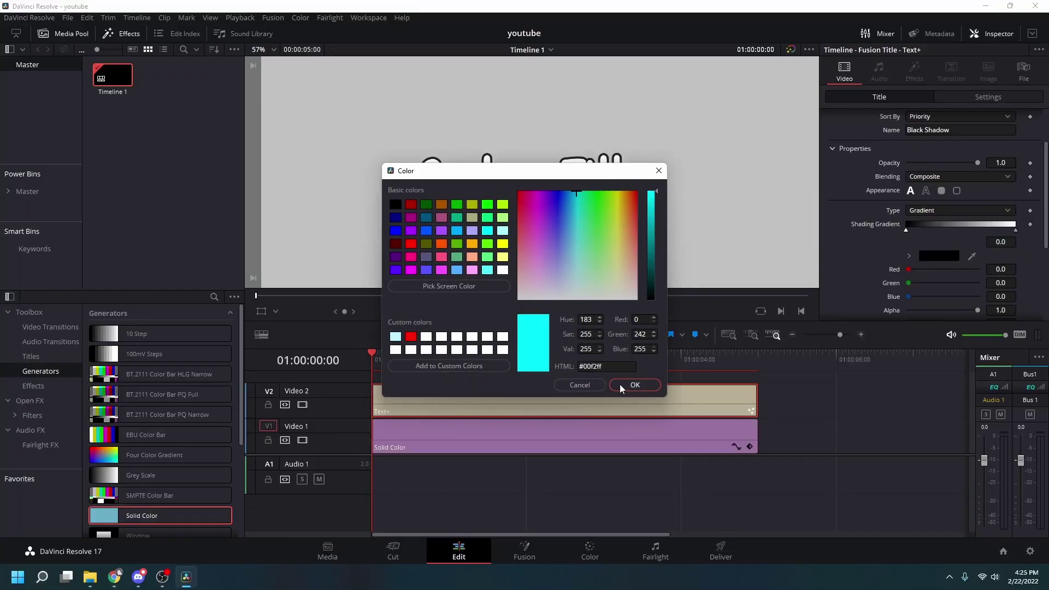
left_click(635, 386)
left_click(1015, 230)
left_click(957, 259)
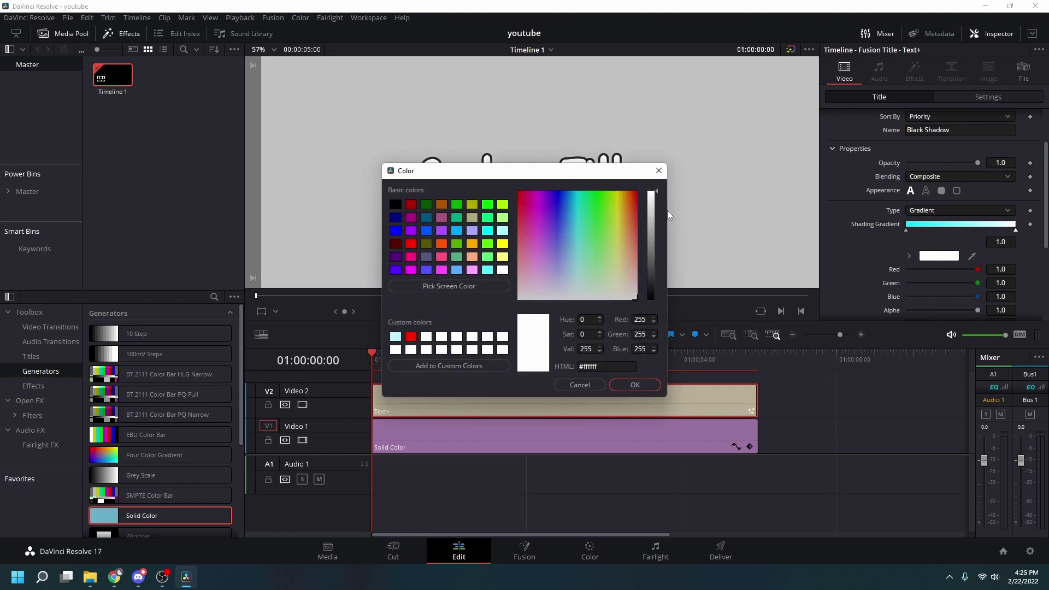
left_click(544, 193)
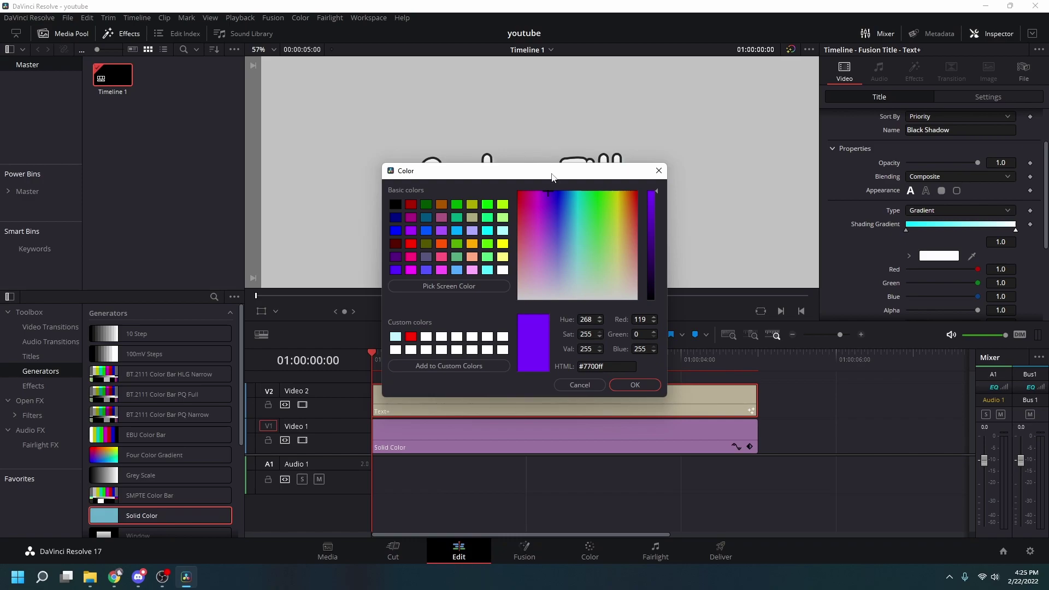
left_click(635, 386)
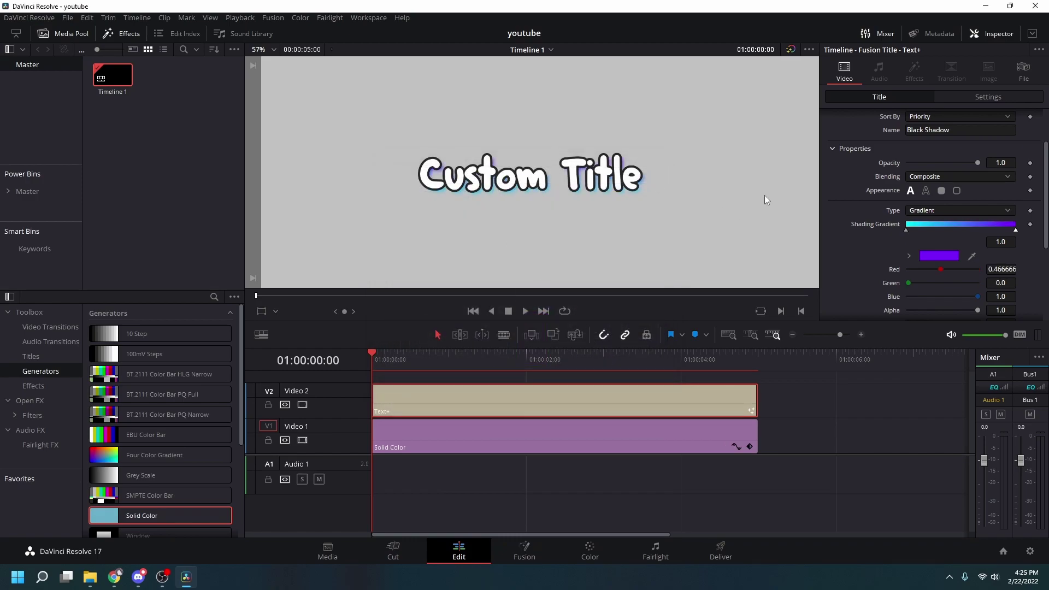
Add a single gradient stop positioned just past the centre, dropping the duplicate
left_click(940, 231)
left_click_drag(966, 230, 963, 231)
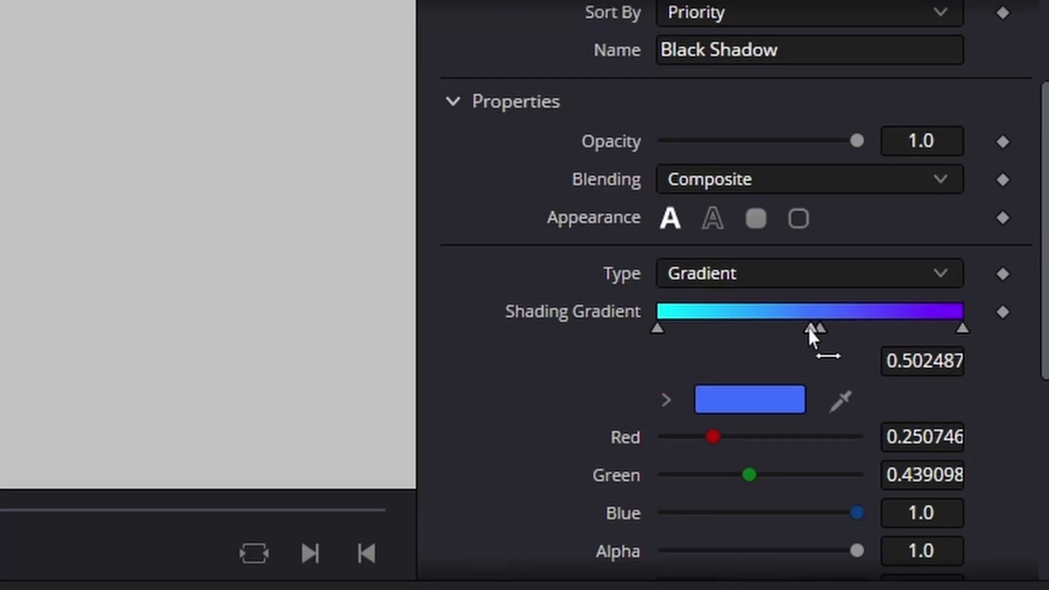
right_click(965, 235)
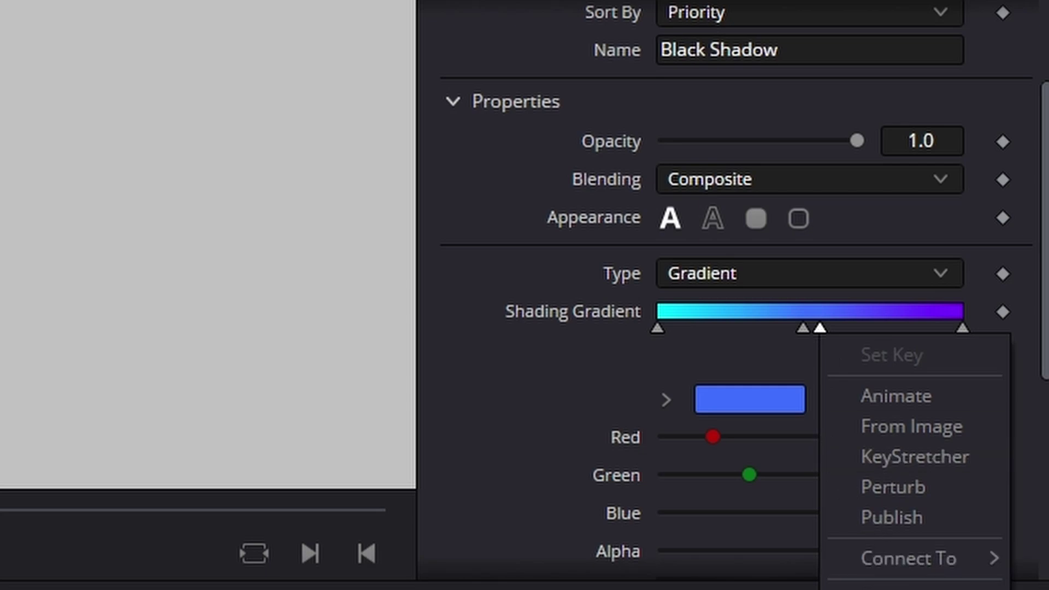
left_click(797, 414)
left_click(808, 332)
left_click(808, 331)
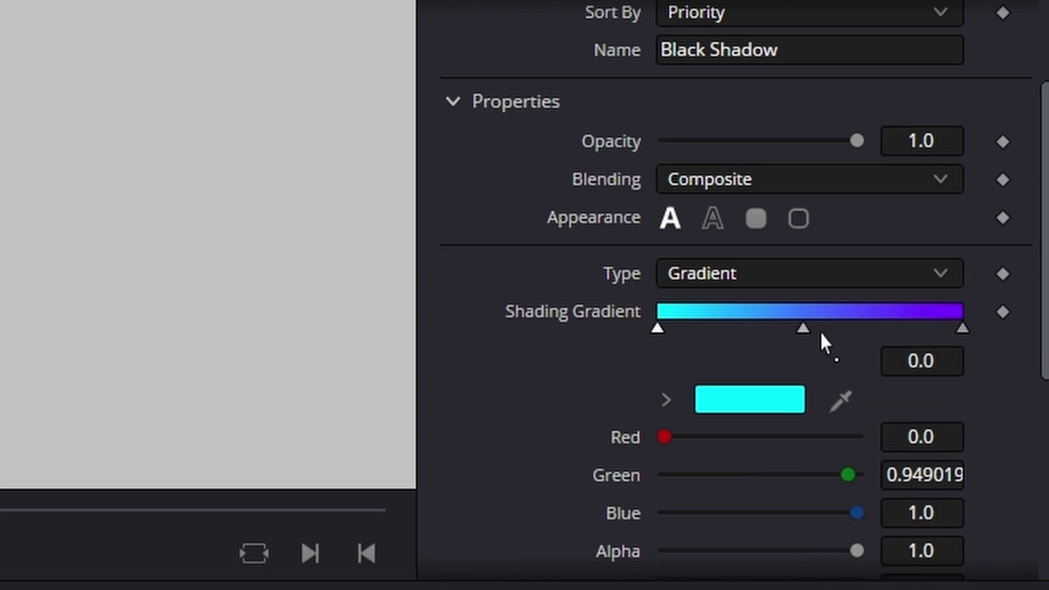
left_click_drag(806, 331, 813, 331)
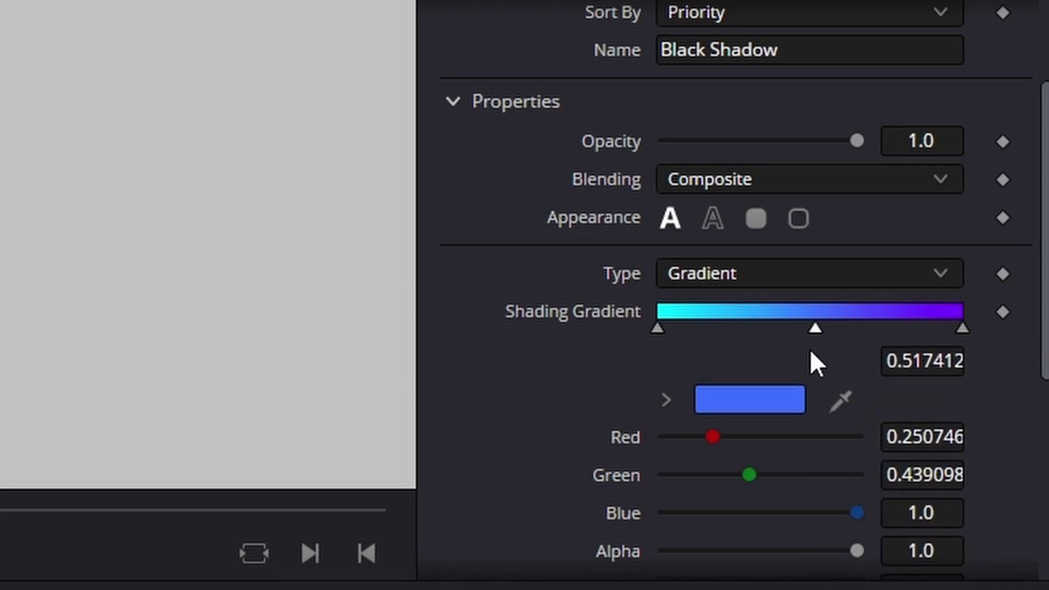
Make the middle gradient stop pure blue from the basic colours
left_click(783, 402)
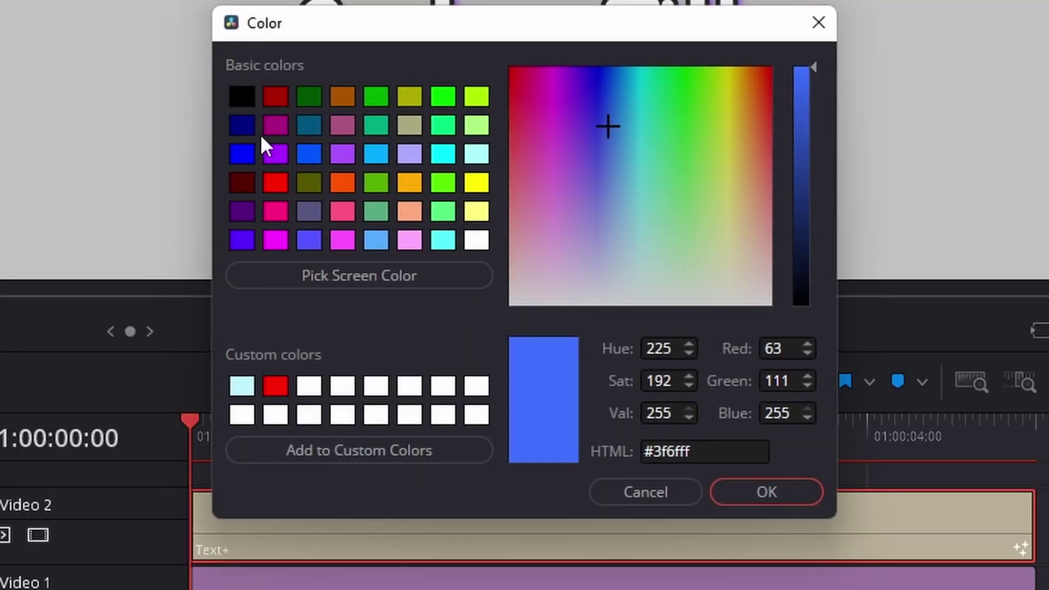
left_click(243, 153)
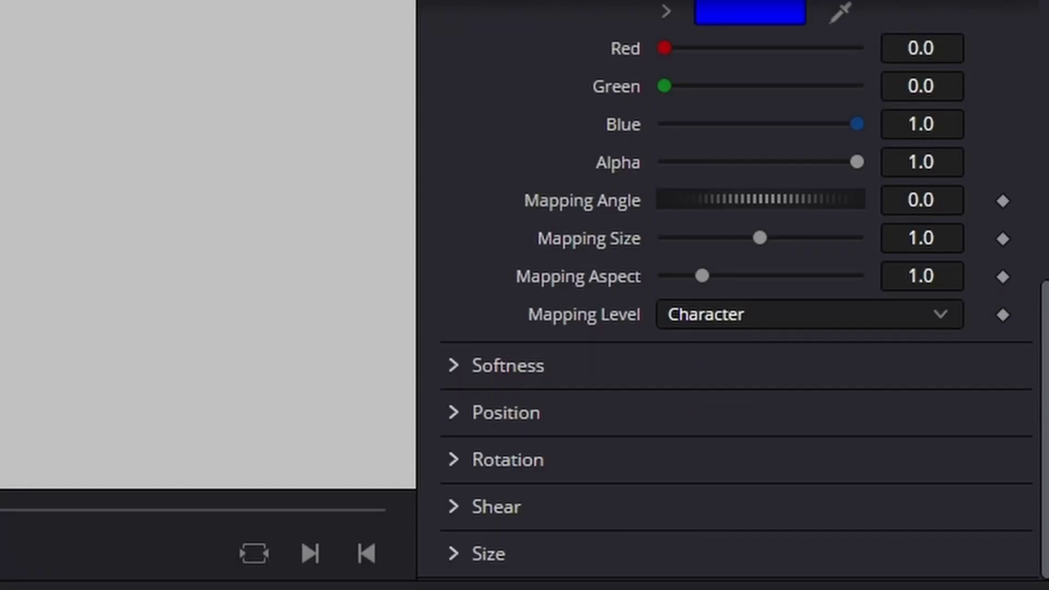
Offset the shadow about 0.065 right and -0.055 down and set Glow near 0.31
left_click(788, 412)
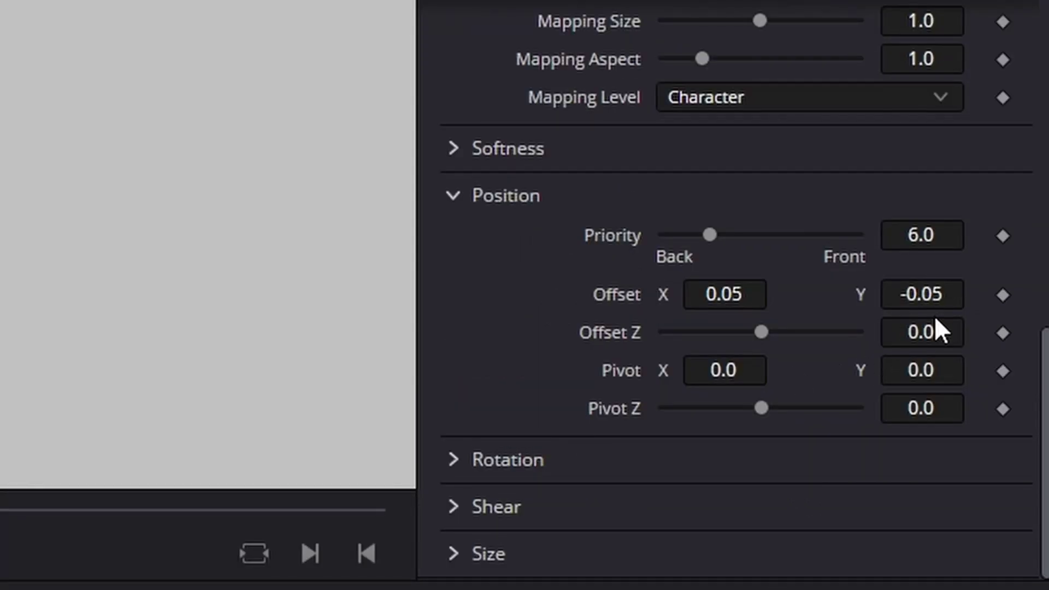
left_click_drag(922, 295, 914, 295)
mouse_move(725, 294)
left_mouse_down()
mouse_move(742, 295)
mouse_move(721, 294)
left_mouse_up()
left_click_drag(923, 295, 935, 294)
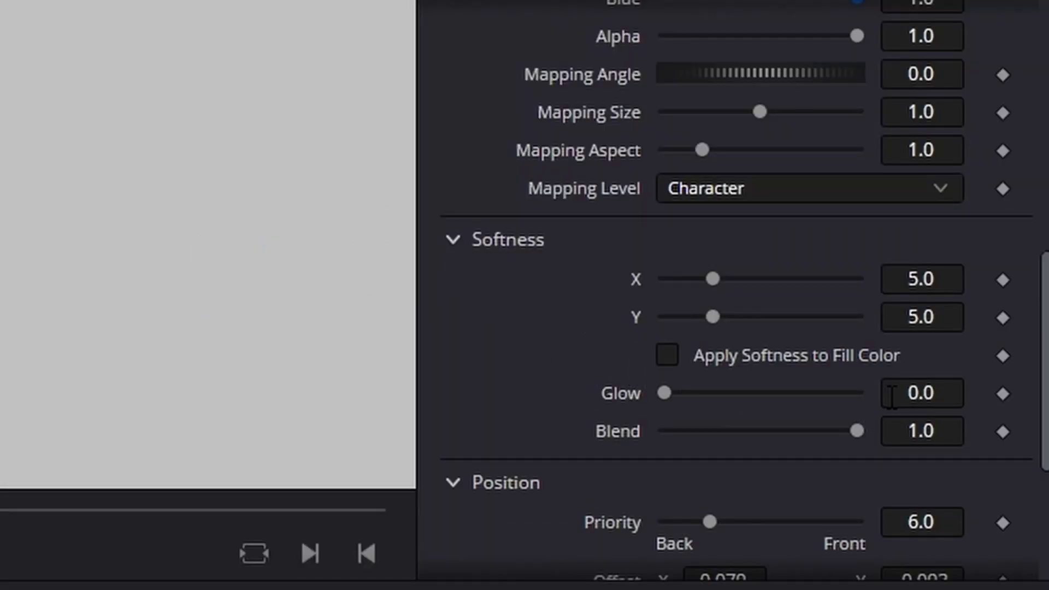
mouse_move(892, 396)
left_mouse_down()
mouse_move(922, 395)
mouse_move(910, 395)
left_mouse_up()
scroll(737, 328, "down", 4)
left_click_drag(787, 295, 736, 294)
Refine the shadow offset, then replace the title wording with 'simply hydrated'
left_click_drag(923, 295, 939, 295)
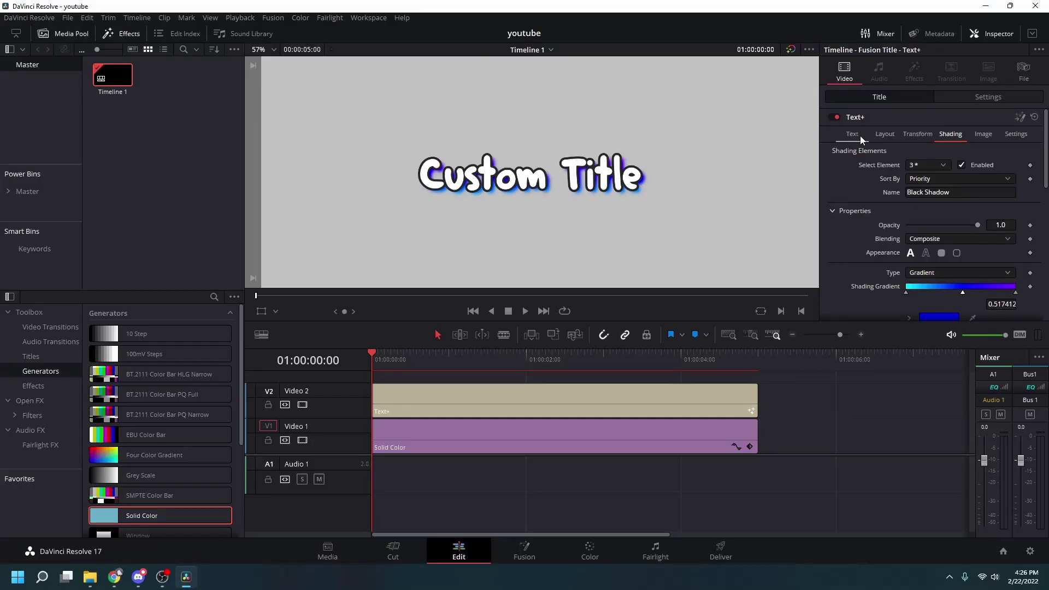
left_click(852, 135)
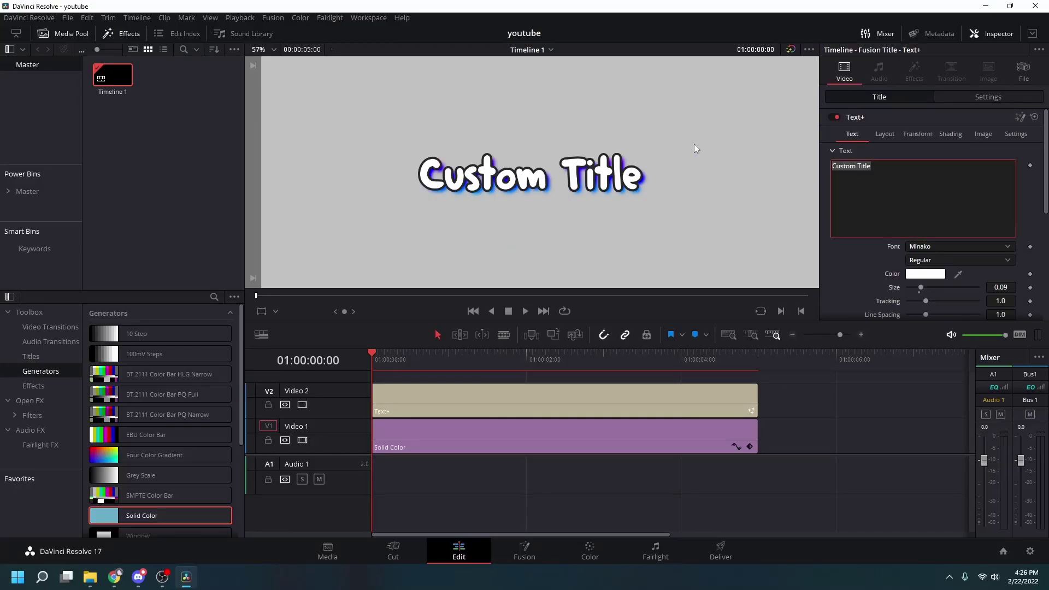
type("a")
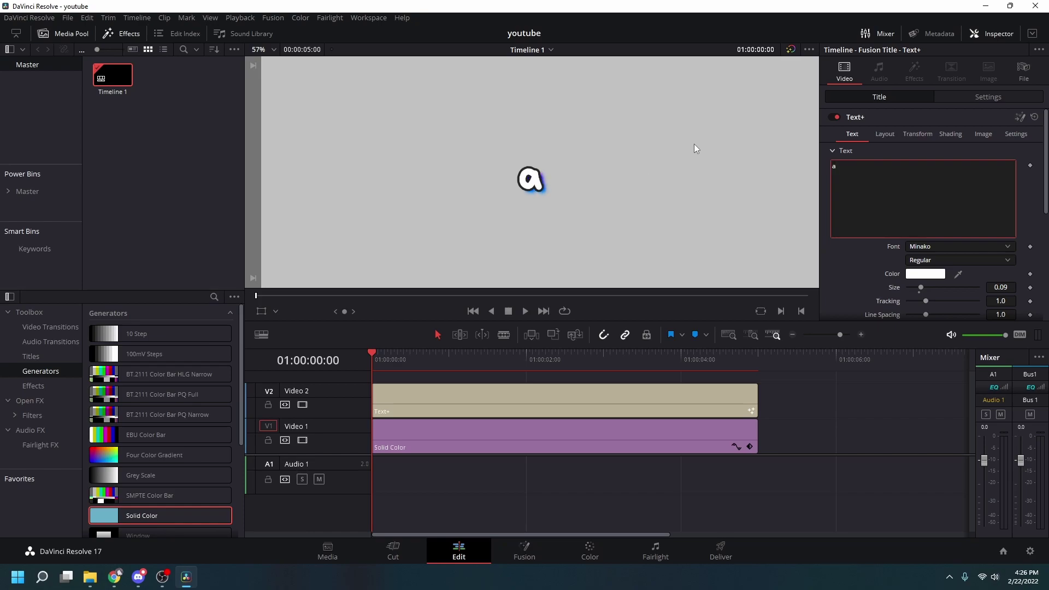
type("mo")
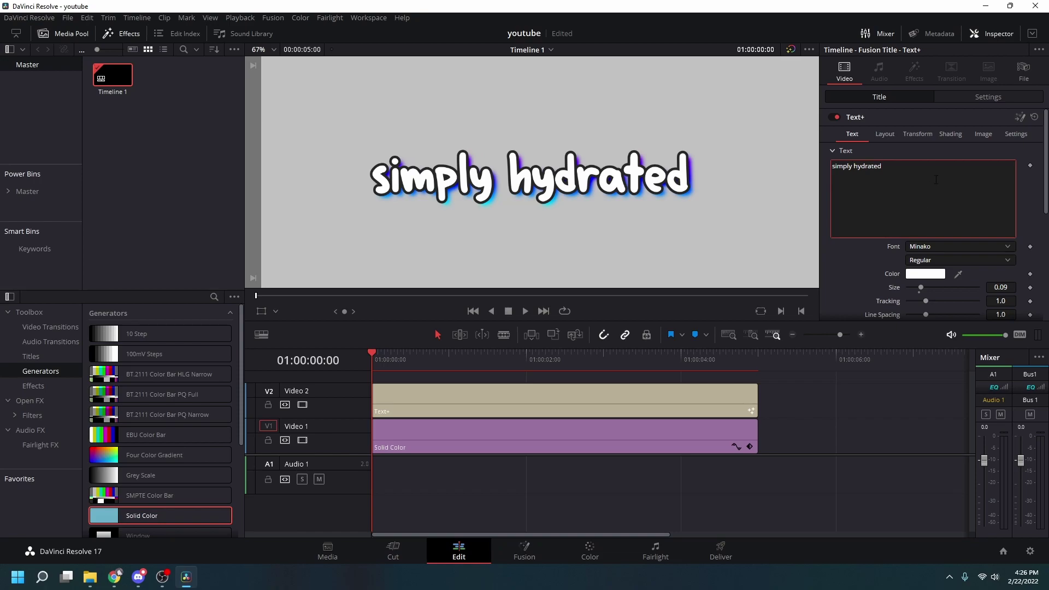
scroll(541, 176, "down", 1)
left_click(819, 414)
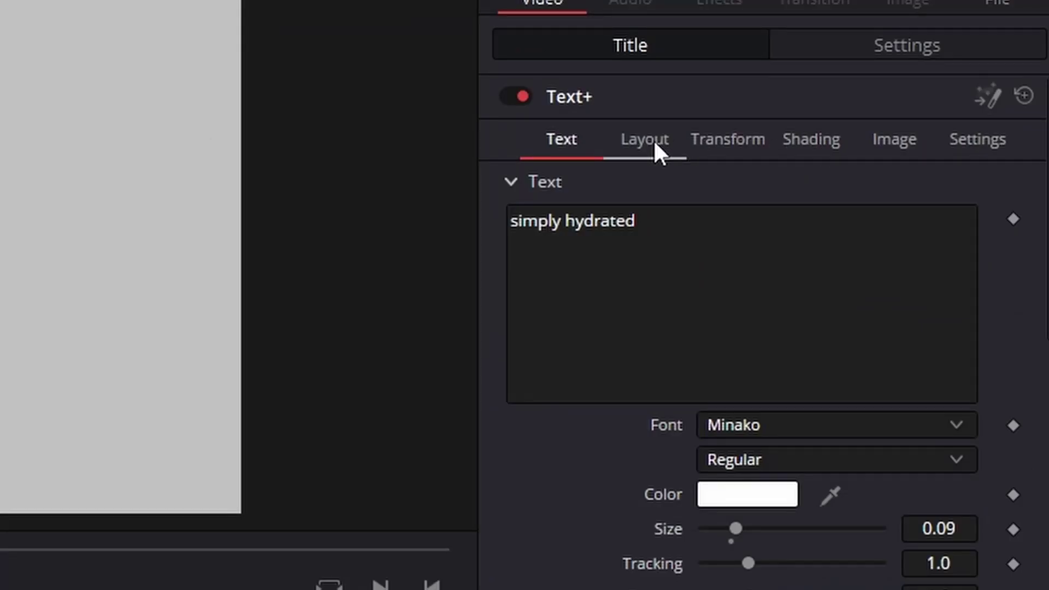
Keyframe Size at 1.0 on frame 0 and 1.2 a few frames later in Layout
left_click(884, 134)
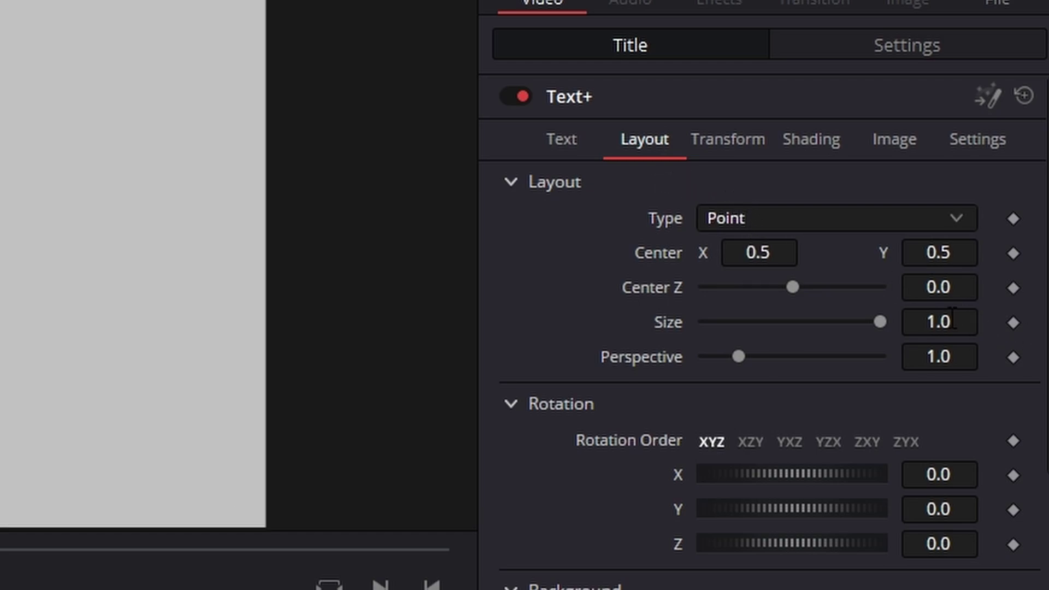
left_click(1014, 324)
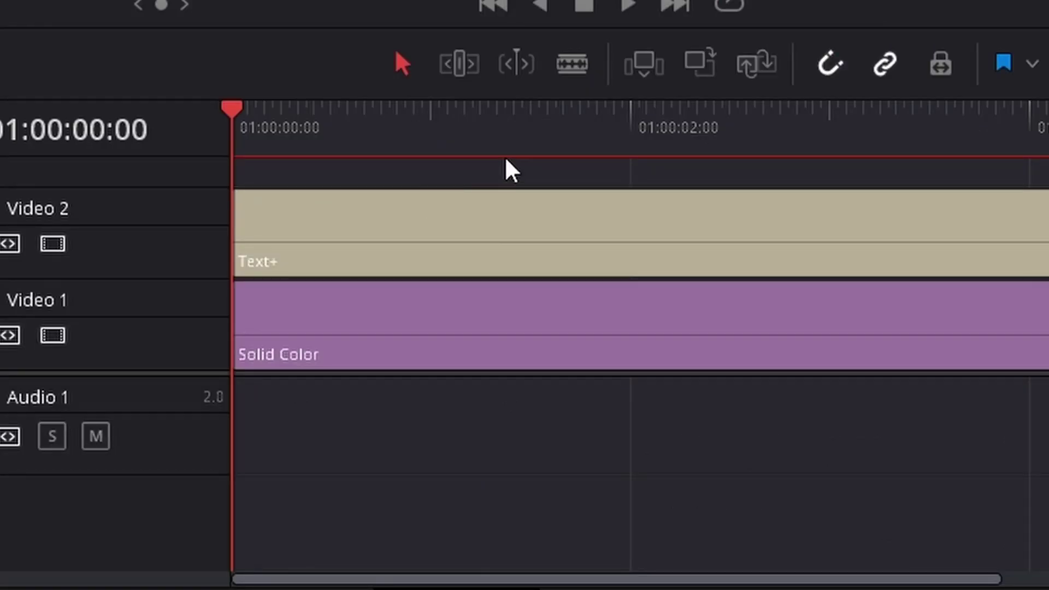
key("Right")
key("Right")
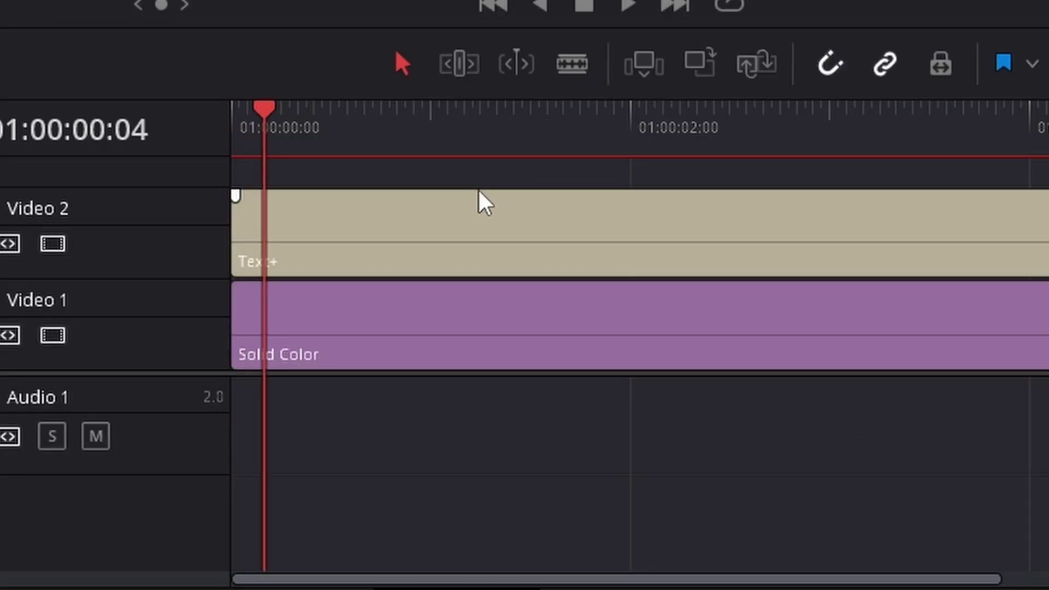
left_click(902, 223)
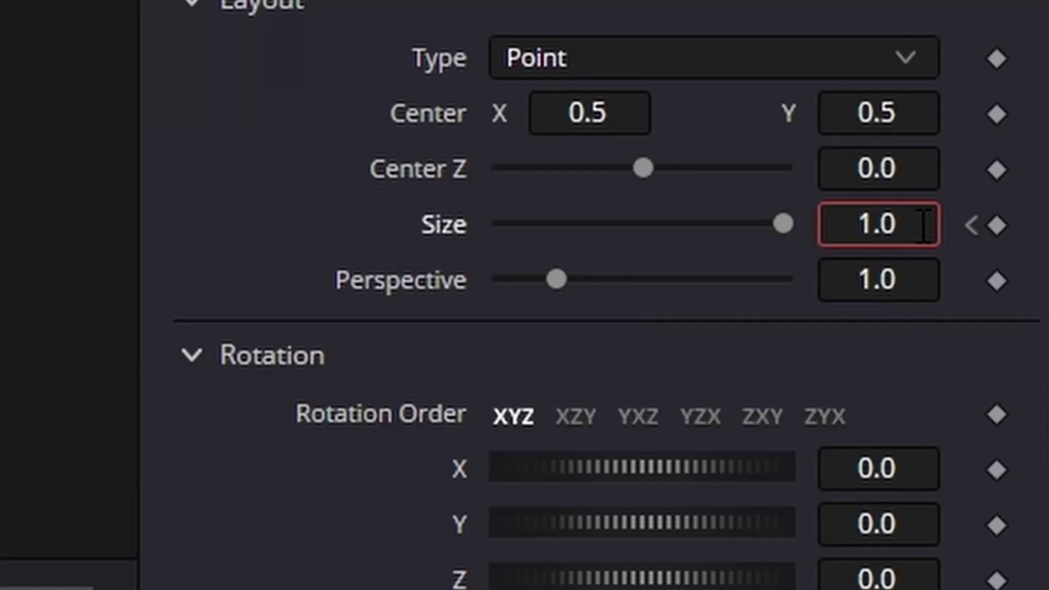
key("BackSpace")
type("2")
key("Tab")
left_click(849, 417)
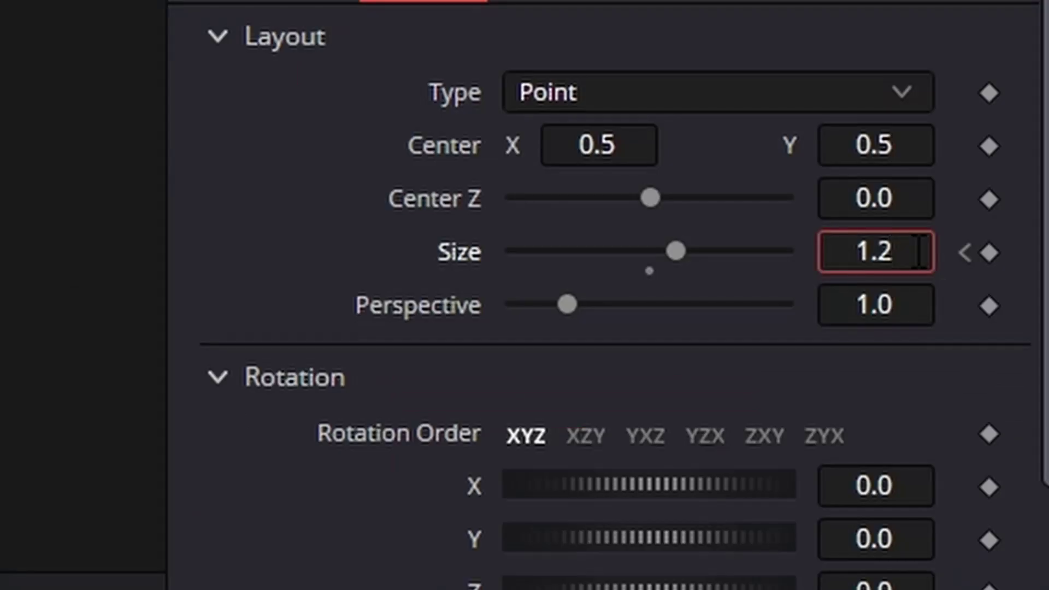
Add a later Size keyframe settling at 1.115
left_click(1007, 206)
key("BackSpace")
type("115")
key("Tab")
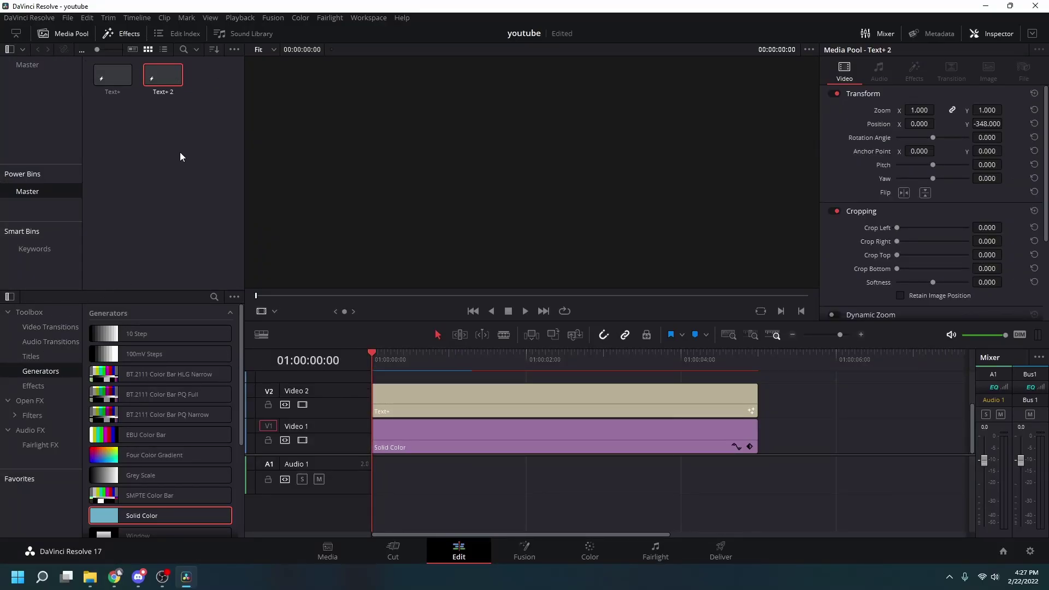
Find Waviness in the Open FX library and apply it to the simply hydrated title clip
left_click_drag(163, 78, 783, 395)
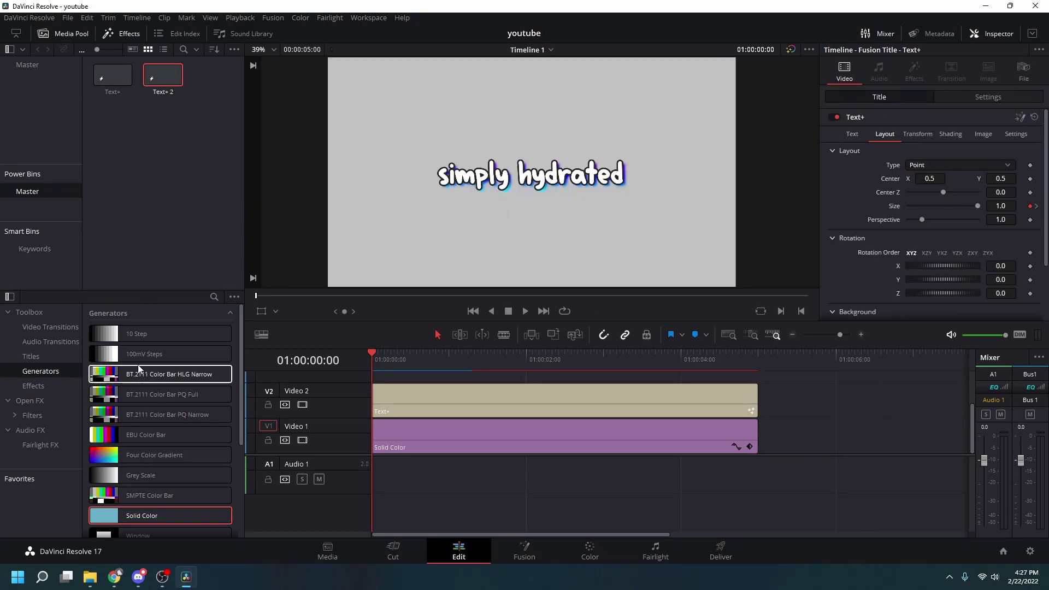
left_click(32, 385)
left_click(33, 401)
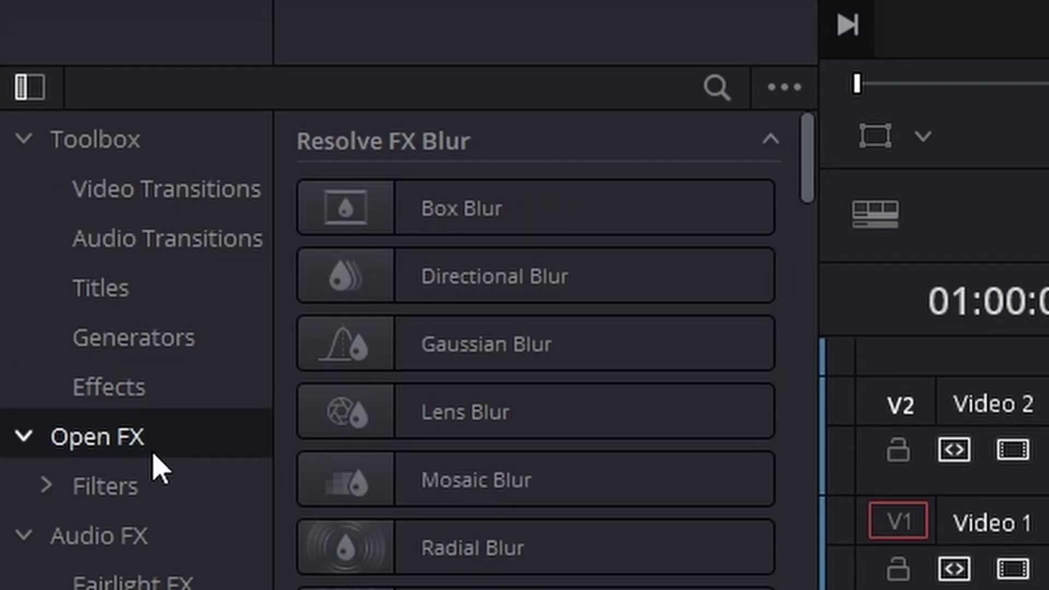
left_click(717, 88)
type("wave")
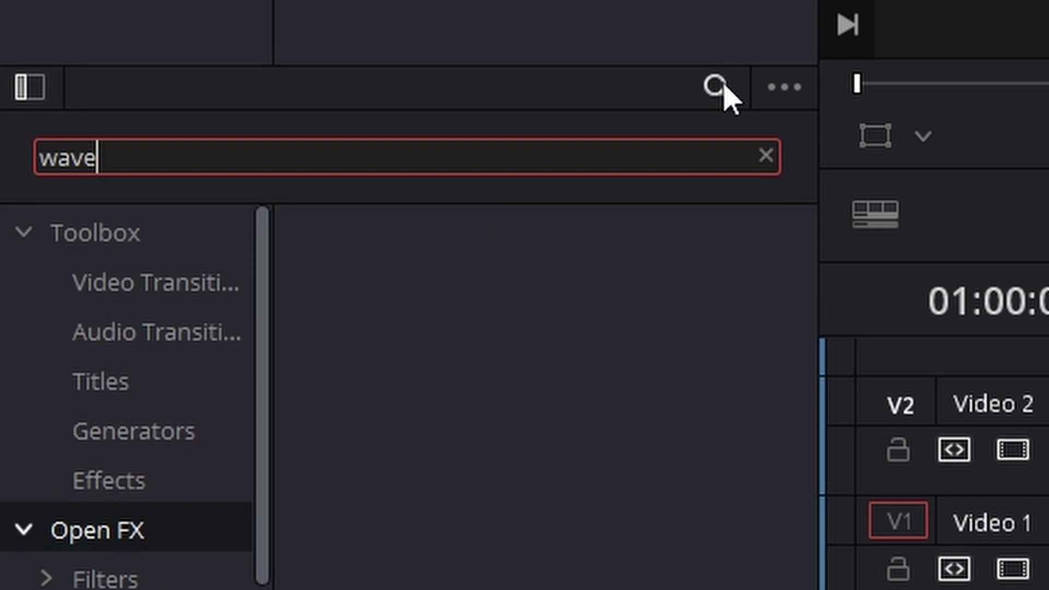
key("BackSpace")
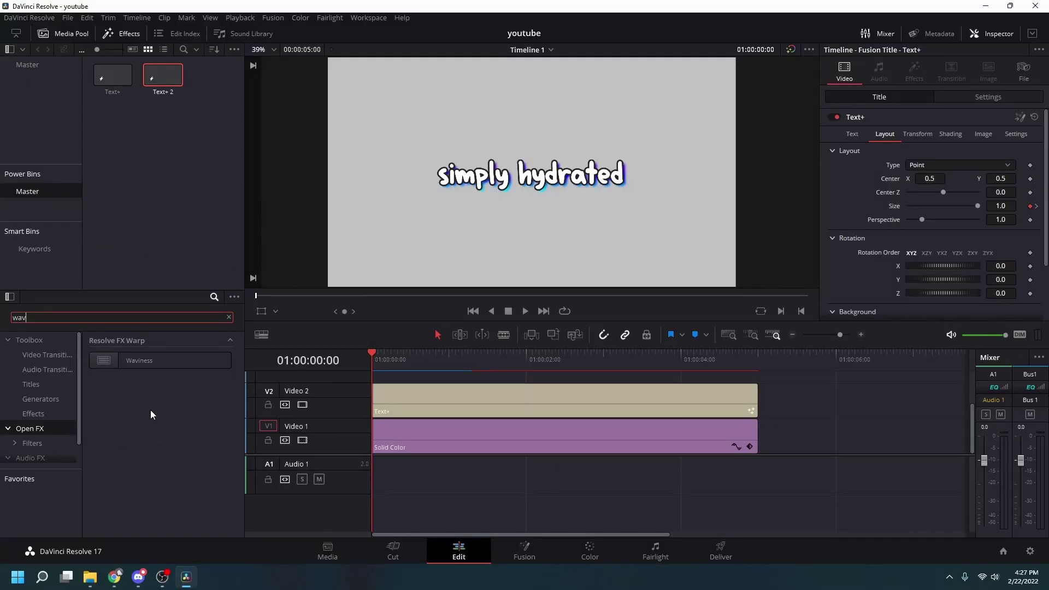
left_click_drag(154, 364, 537, 399)
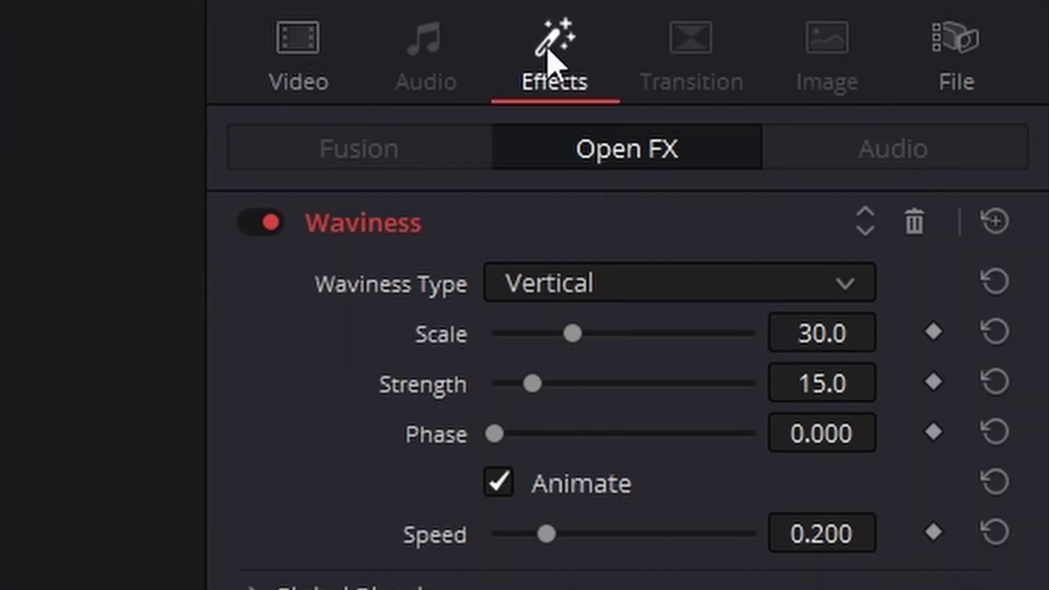
Tune the Waviness to Scale 3.0 and Strength 3.3, previewing the waves on playback
left_click_drag(572, 334, 542, 334)
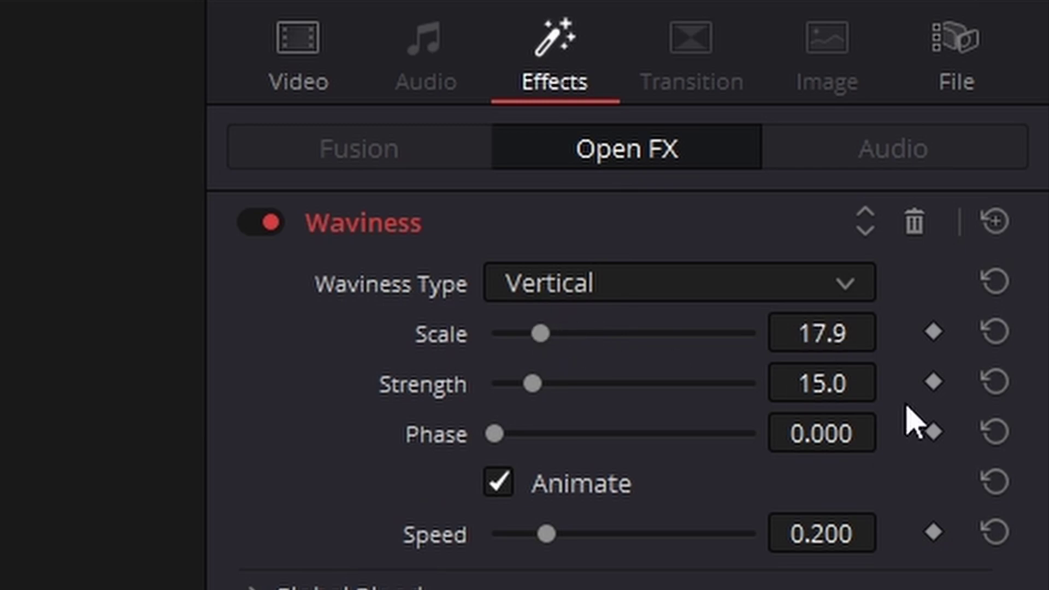
left_click_drag(852, 383, 787, 384)
left_click_drag(845, 333, 820, 333)
left_click_drag(820, 384, 836, 384)
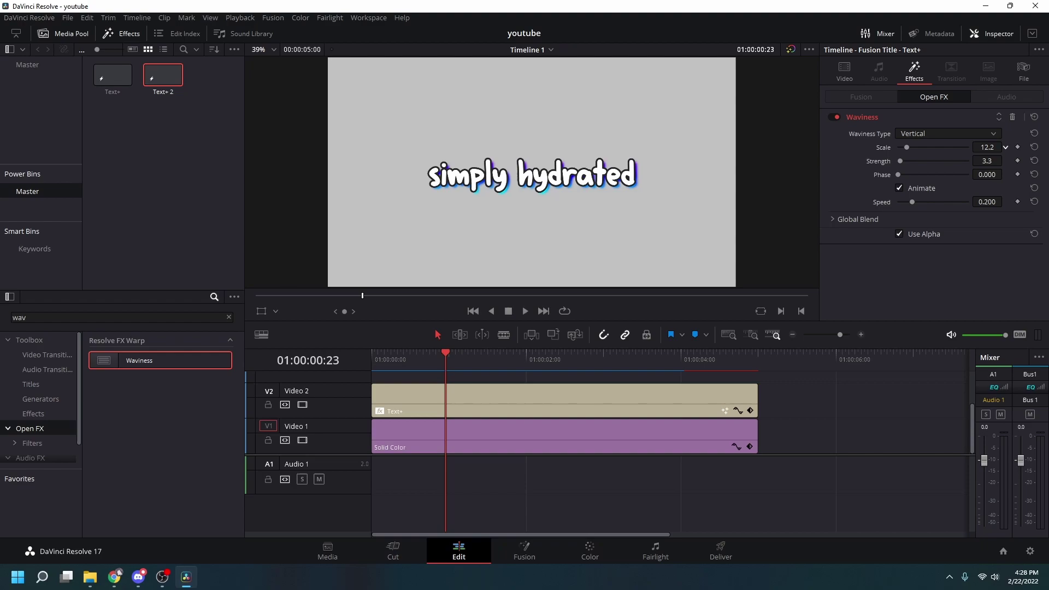
left_click_drag(1007, 147, 986, 146)
key("space")
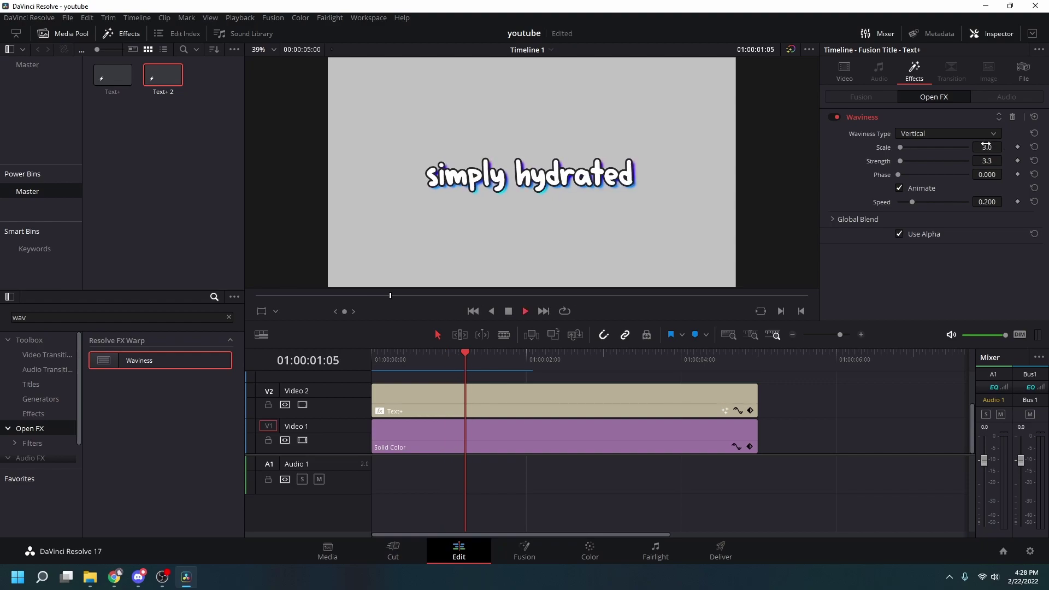
key("space")
left_click(509, 403)
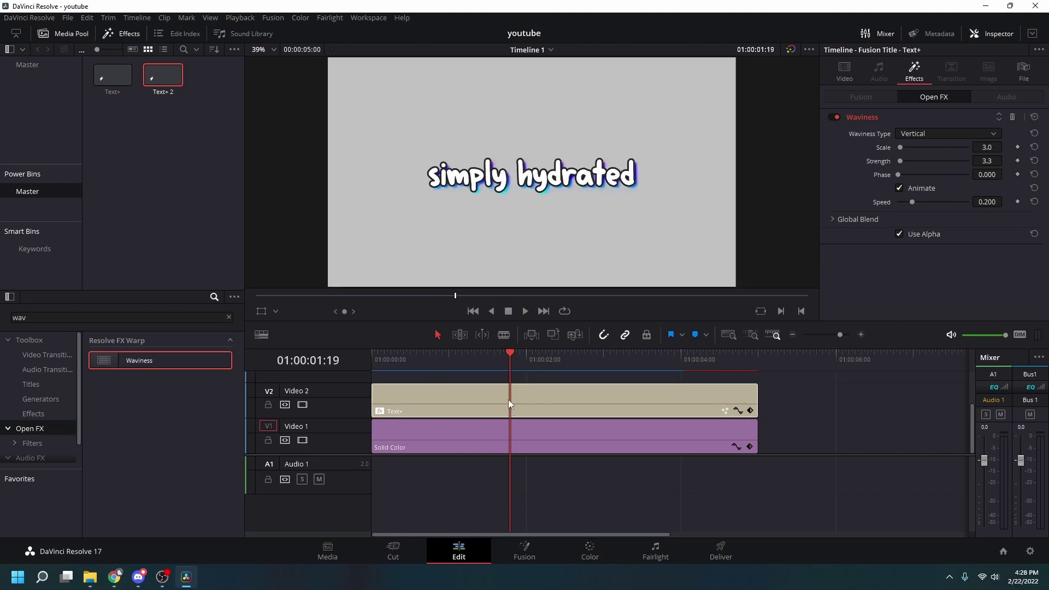
Set the second Waviness effect's Waviness Type to Horizontal
left_click(922, 134)
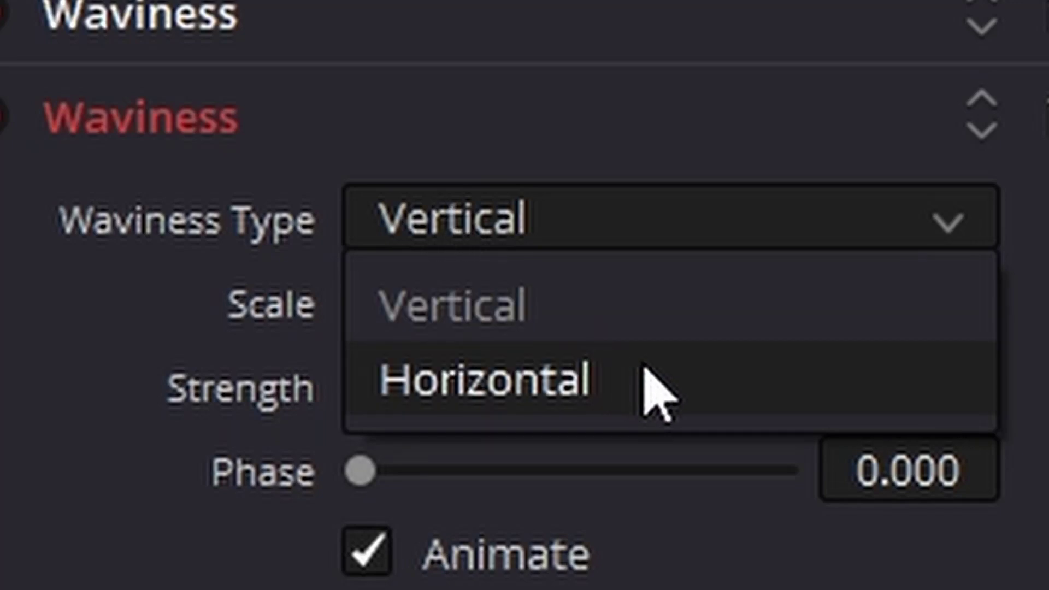
left_click(648, 386)
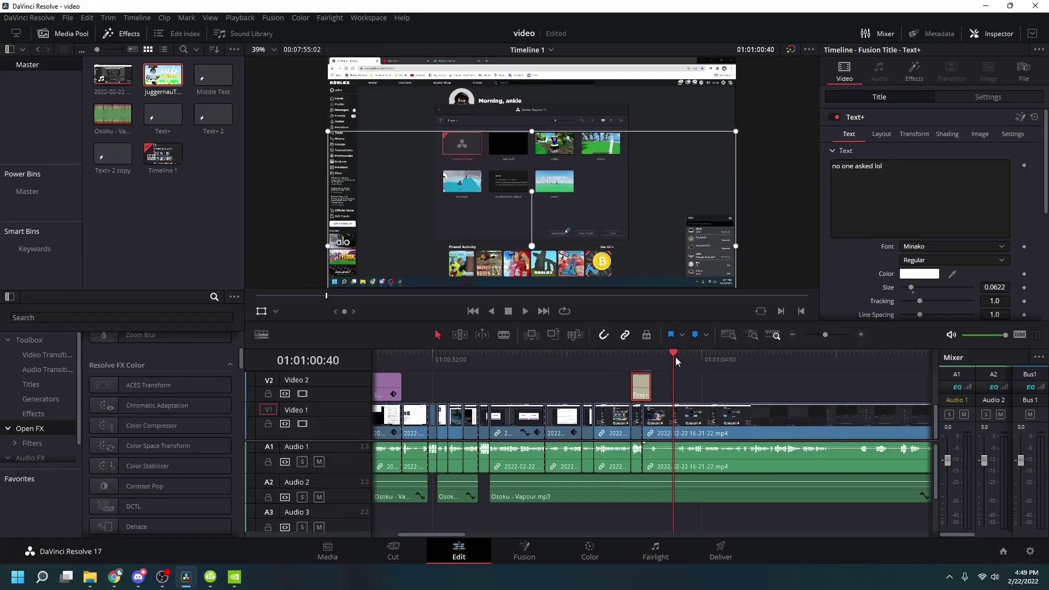
Enable Show Power Bins and select the Master power bin holding the saved Text+ titles
left_click(649, 358)
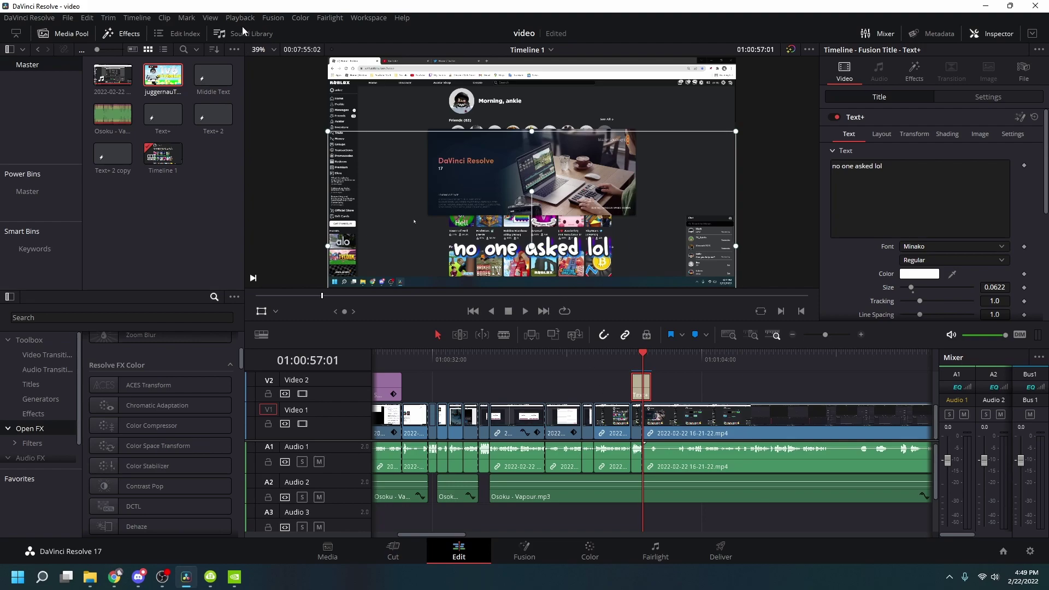
left_click(211, 17)
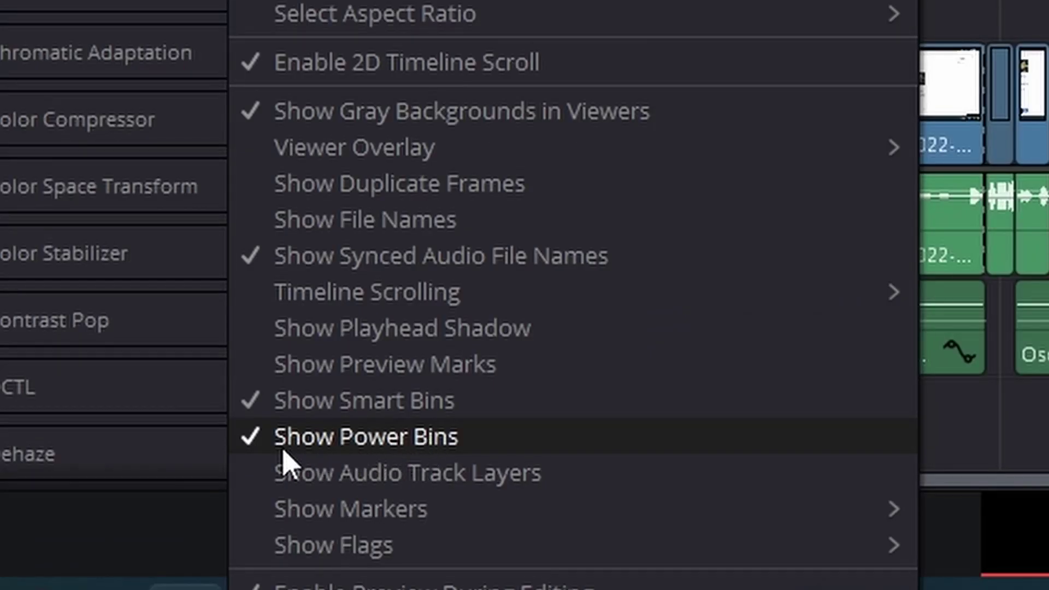
key("Escape")
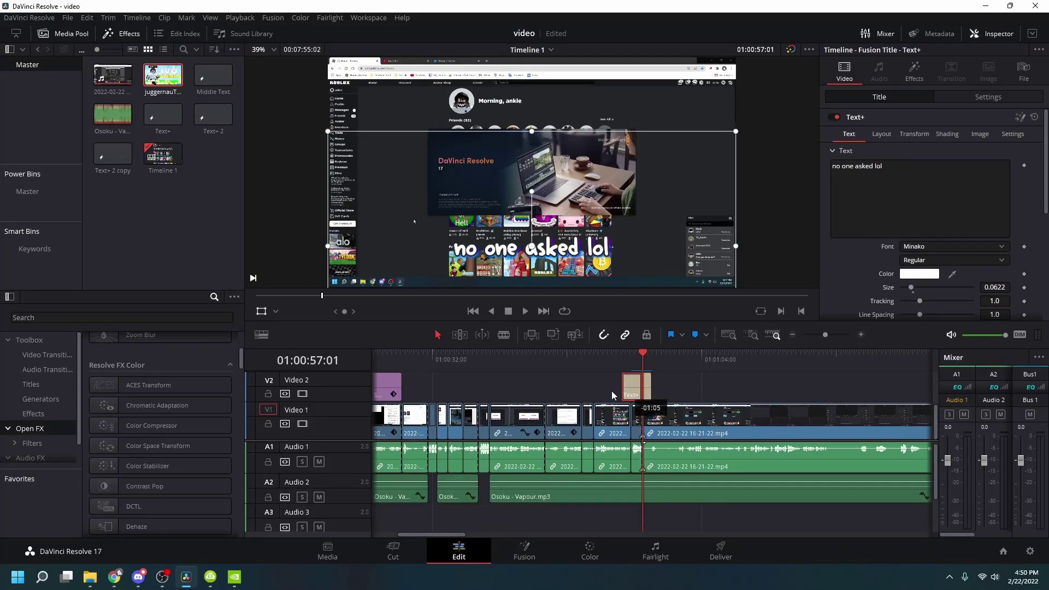
scroll(611, 391, "down", 3)
left_click(195, 341)
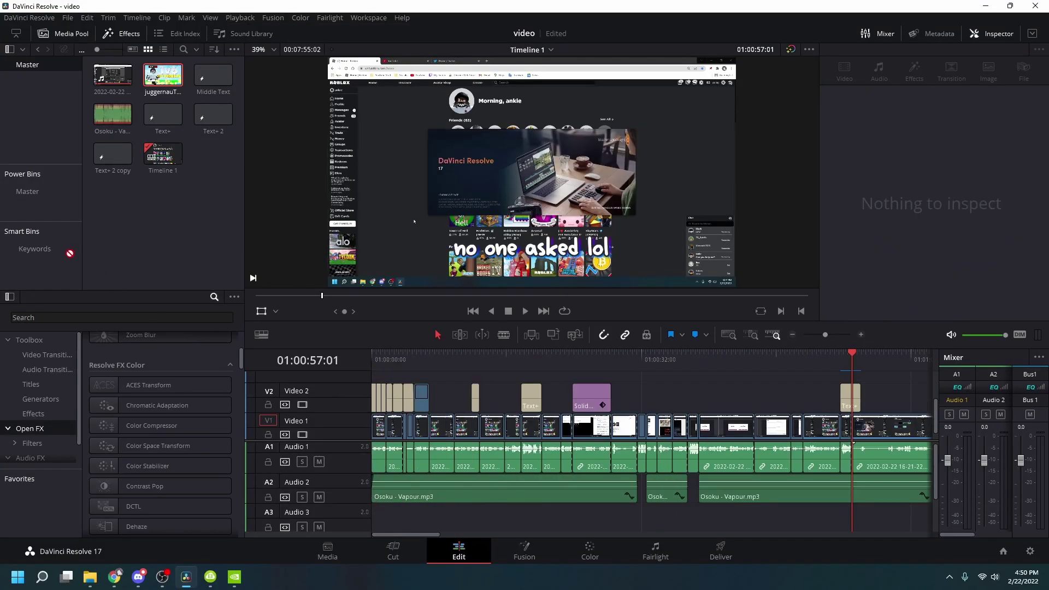
left_click(33, 194)
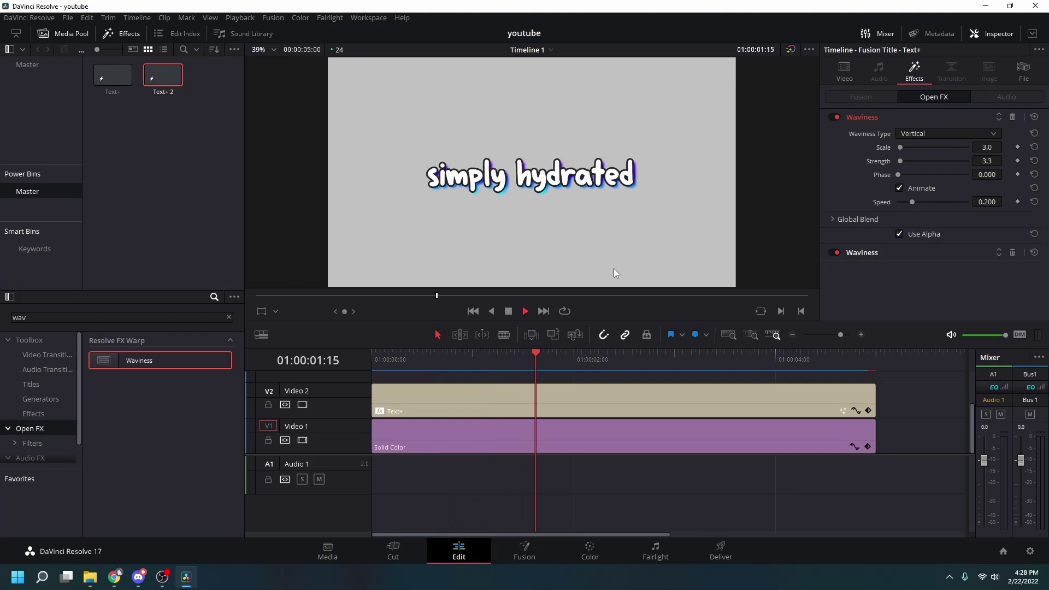
Stop the title preview and return the playhead to the start of the timeline
key("space")
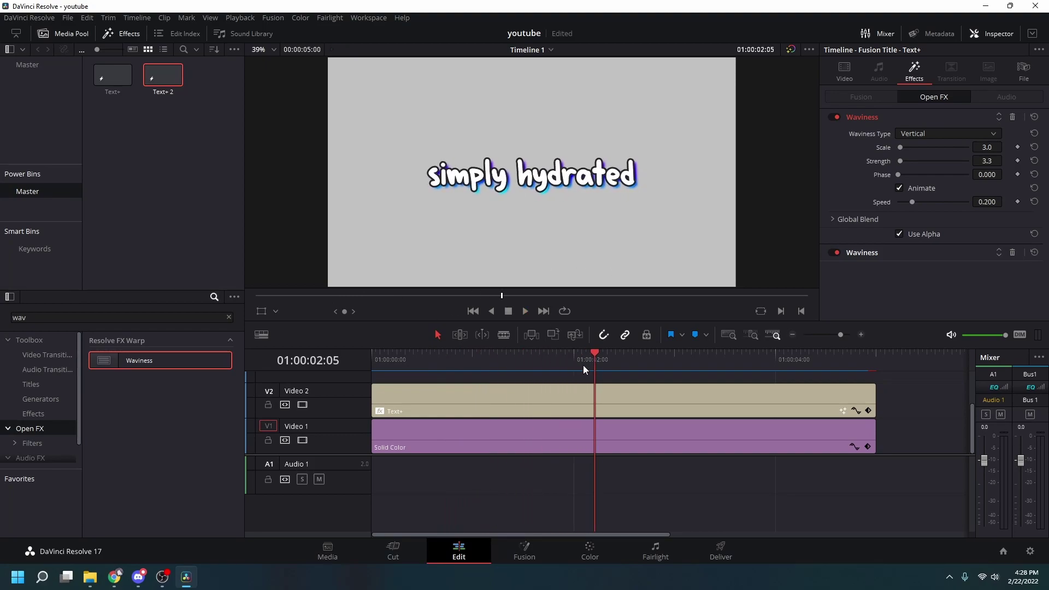
key("Home")
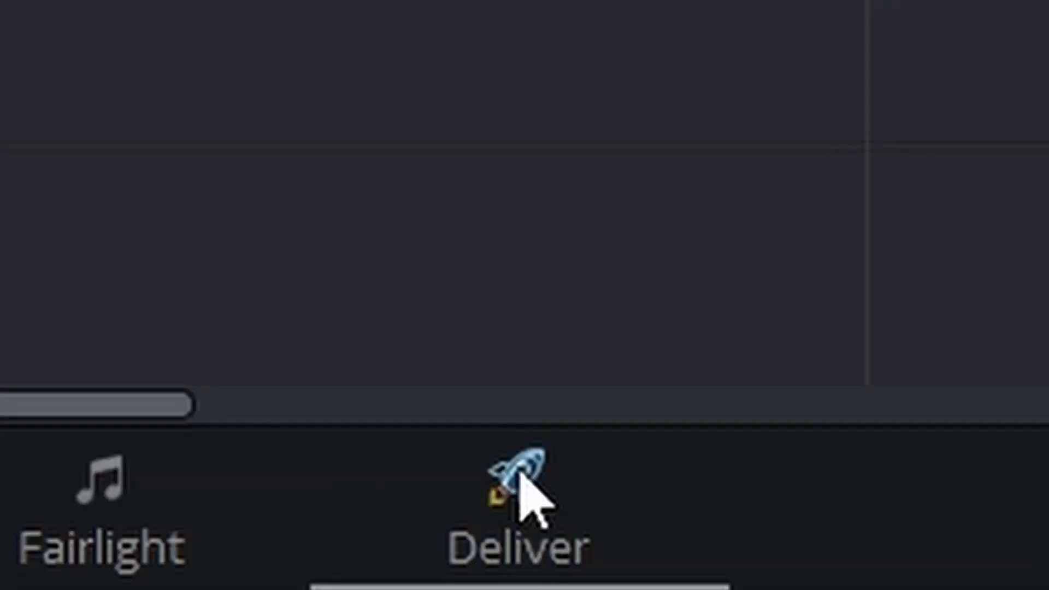
On the Deliver page choose the YouTube 1080p preset and rename the output file to subtitle
left_click(720, 549)
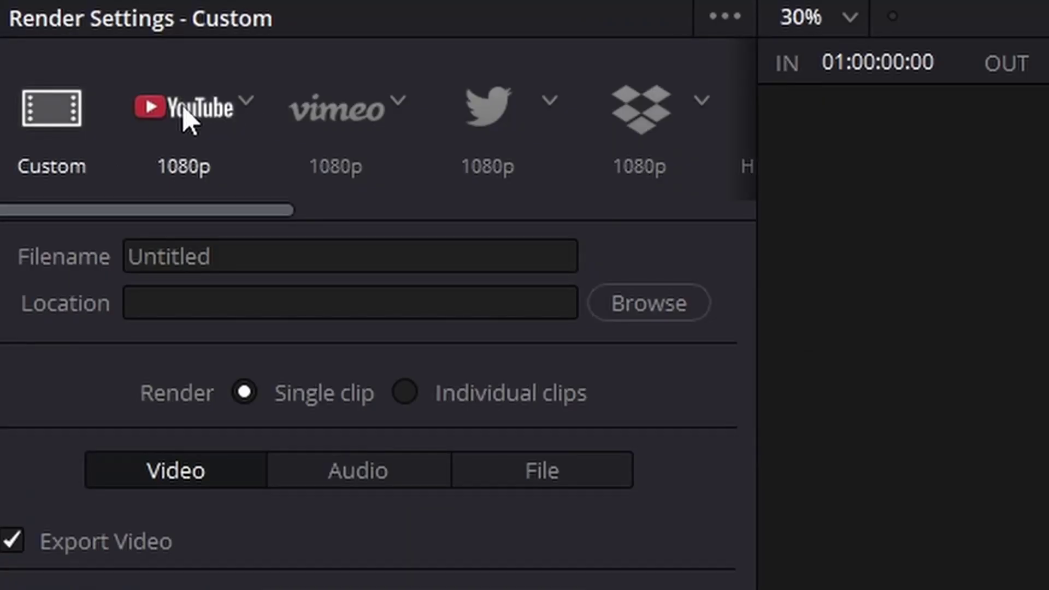
left_click(69, 78)
left_click(111, 163)
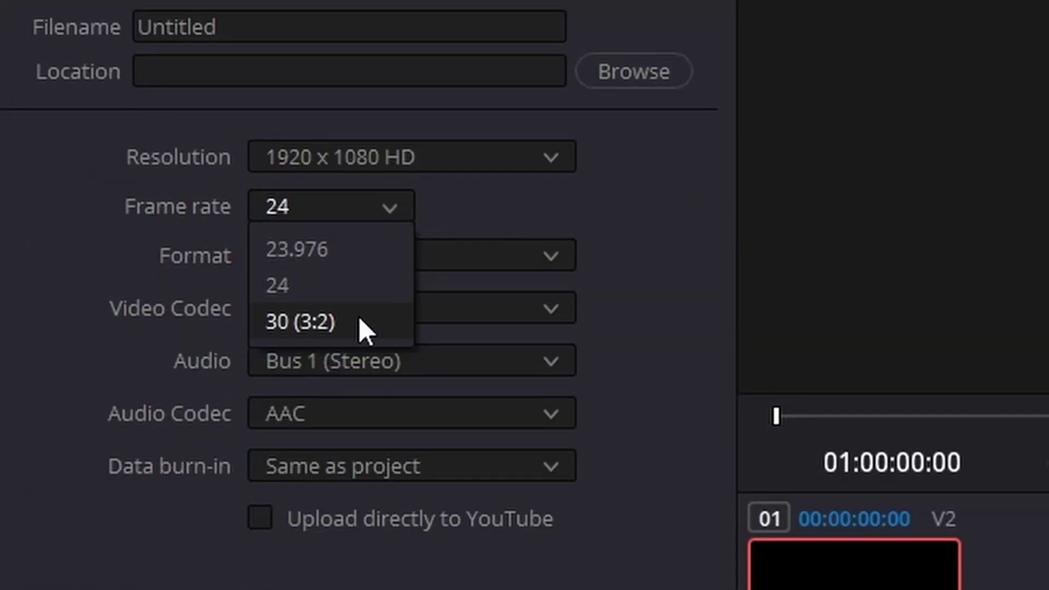
left_click(106, 197)
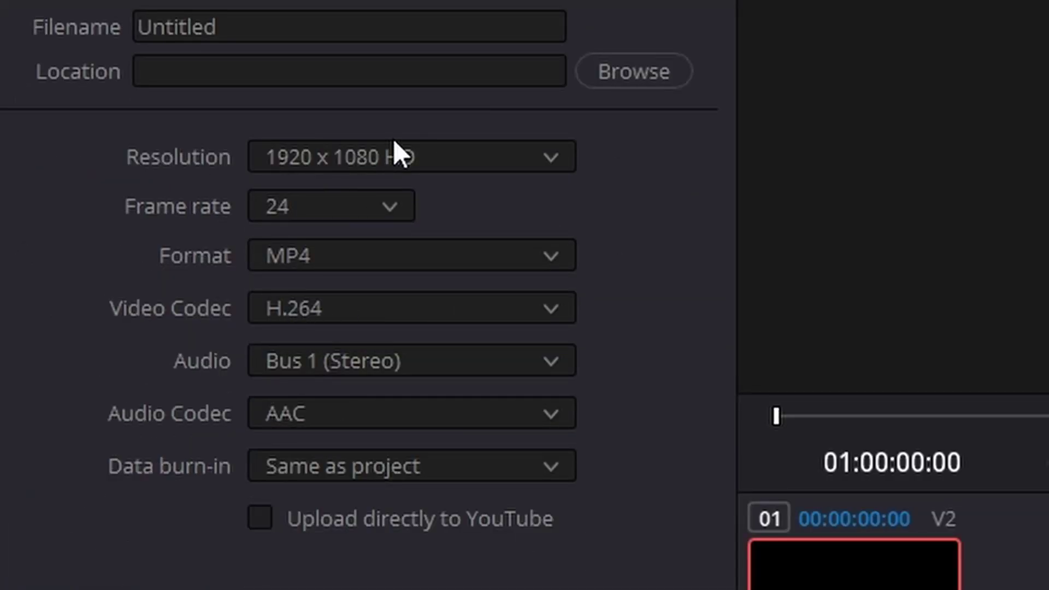
left_click(329, 30)
key("ctrl+a")
type("su")
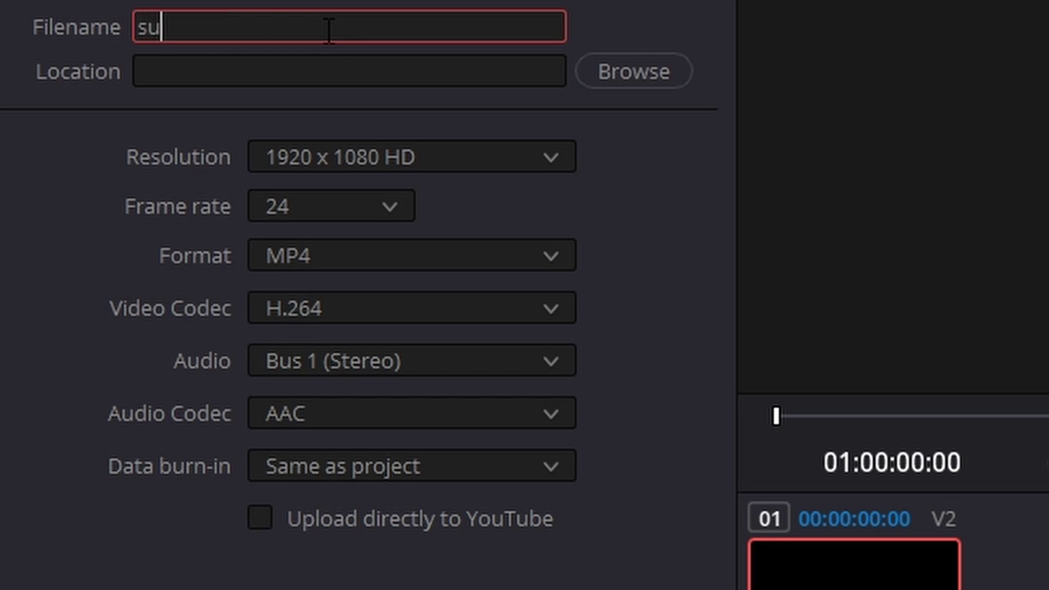
type("es")
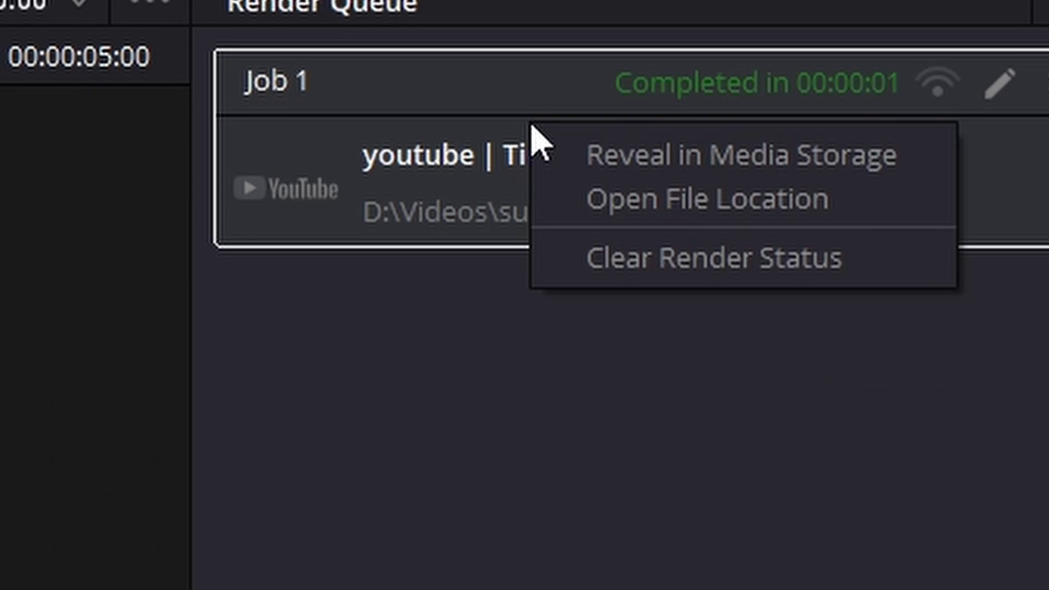
Check the rendered subtitle.mp4 in D:\Videos and return to the Edit page
left_click(750, 199)
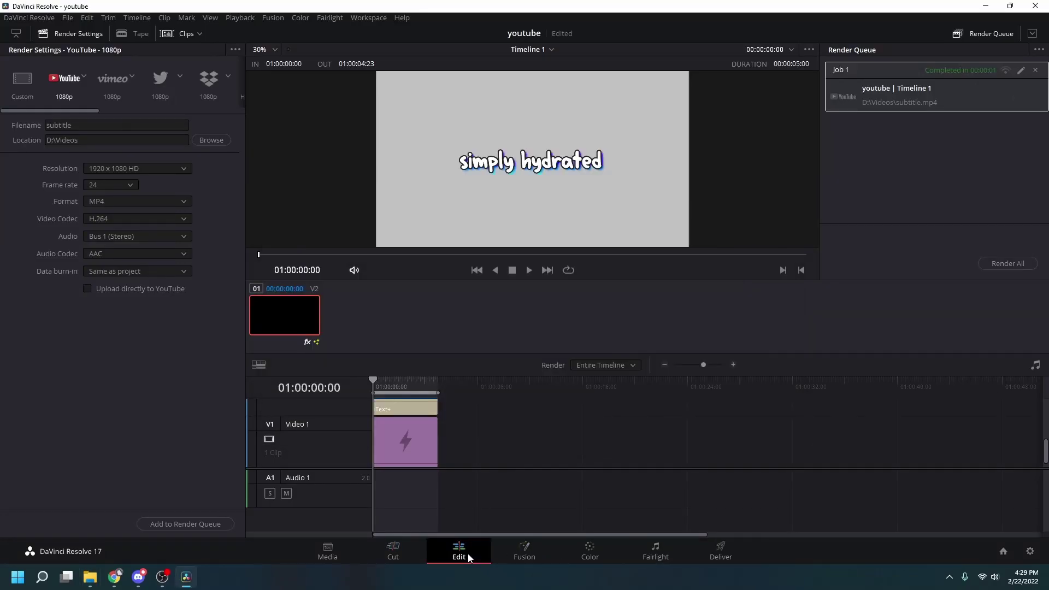
left_click(458, 551)
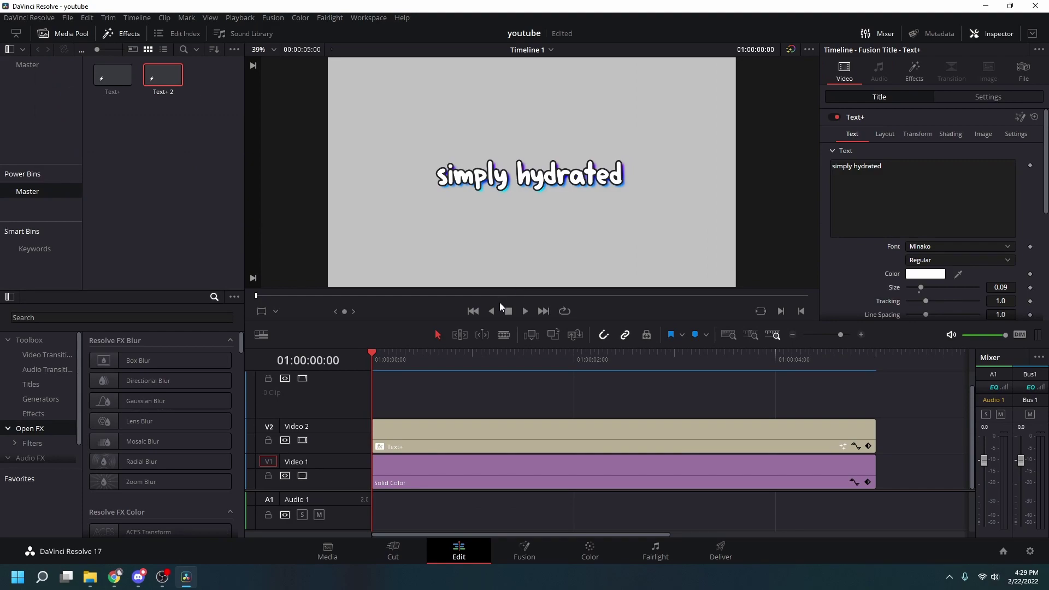